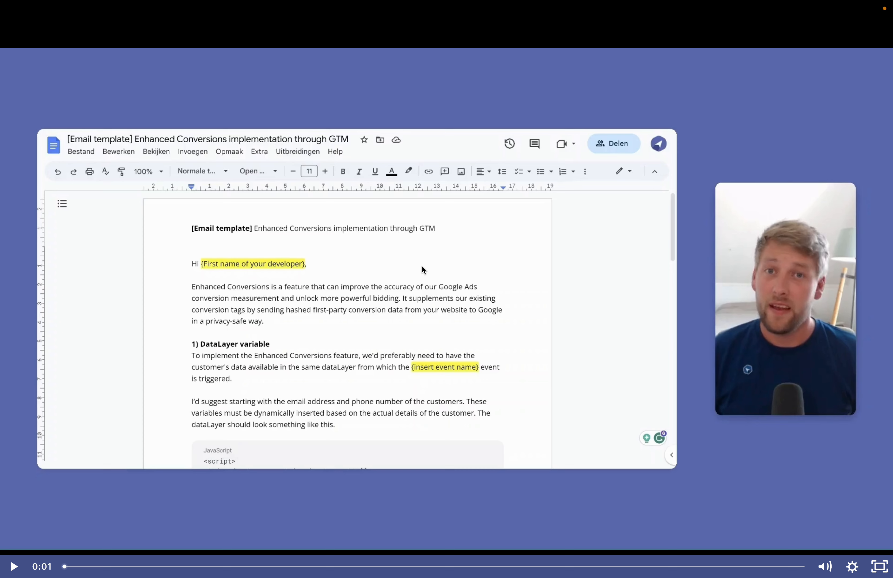
Review the email template's {insert event name} placeholder in the Google Docs code block.
click(421, 265)
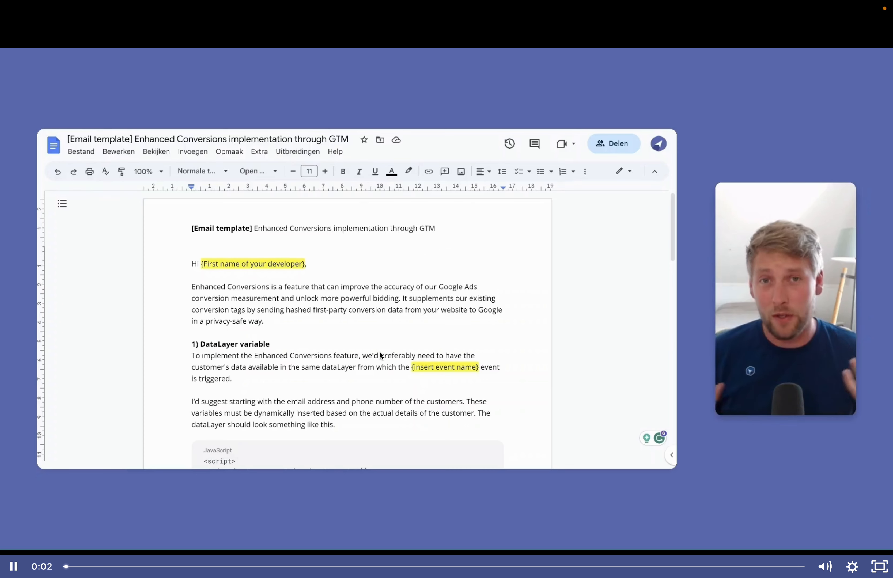
key(super+shift+5)
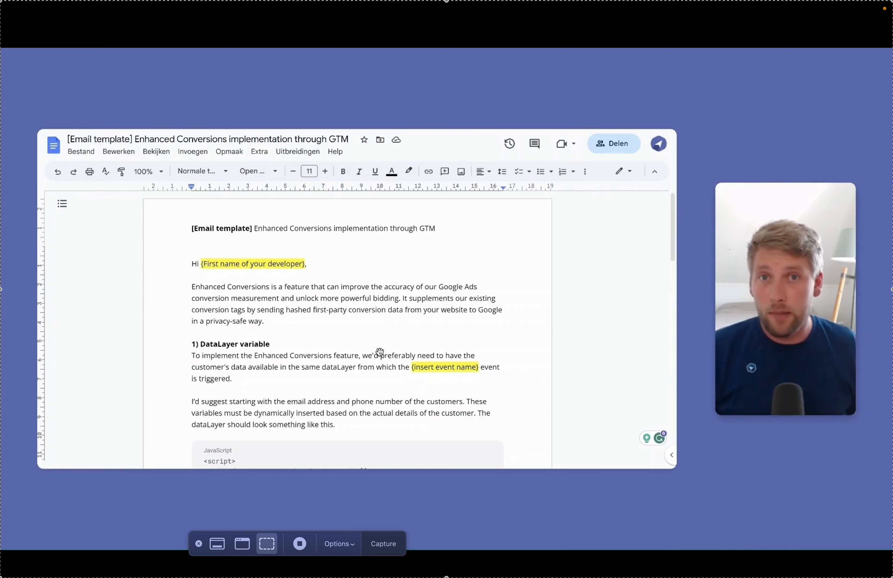
scroll(379, 352, down, 3)
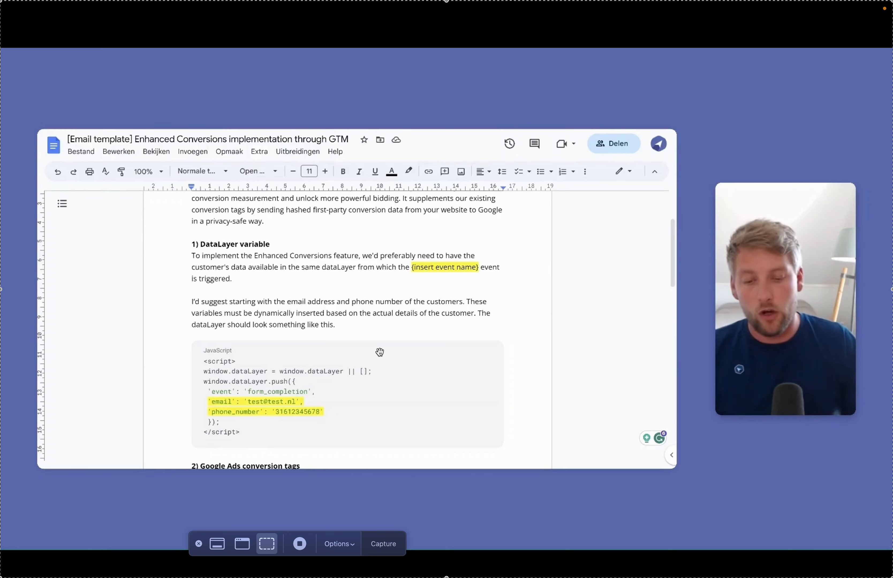
drag(481, 266, 409, 268)
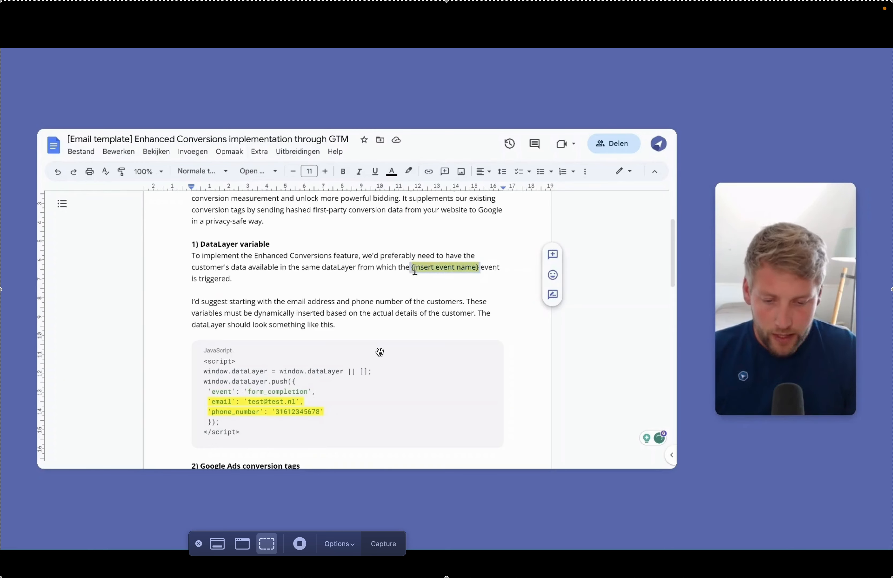
click(427, 279)
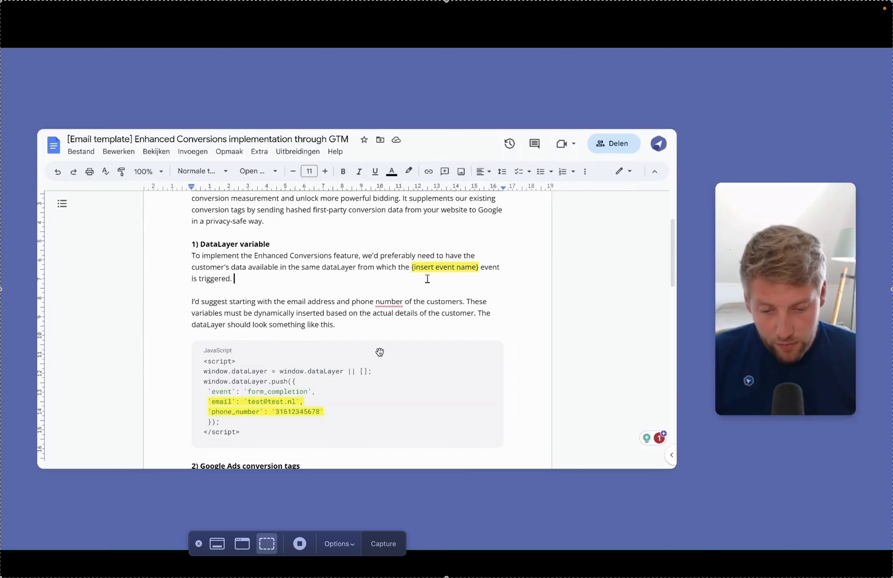
Highlight the email and phone_number lines, then bring up Tag Manager's Tags list.
scroll(430, 282, down, 2)
scroll(422, 287, down, 3)
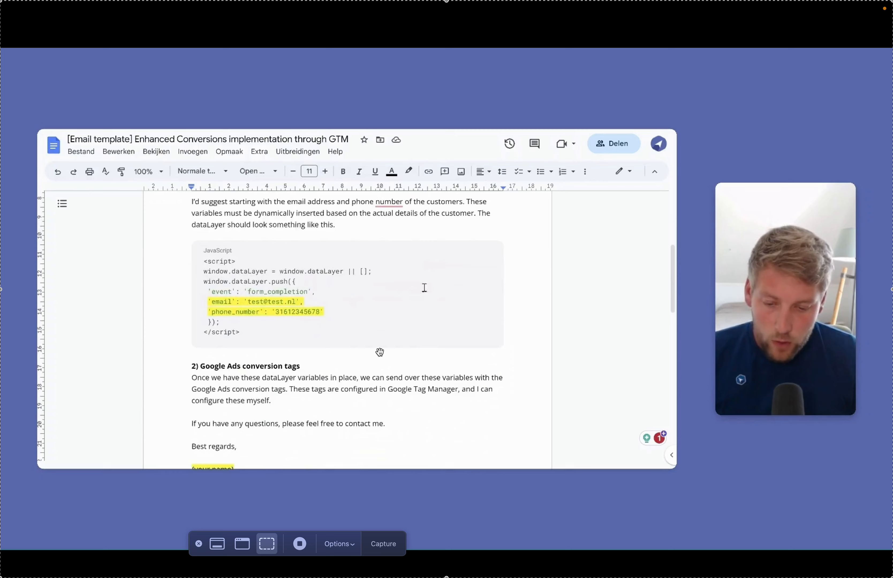
scroll(347, 307, up, 3)
drag(324, 361, 202, 351)
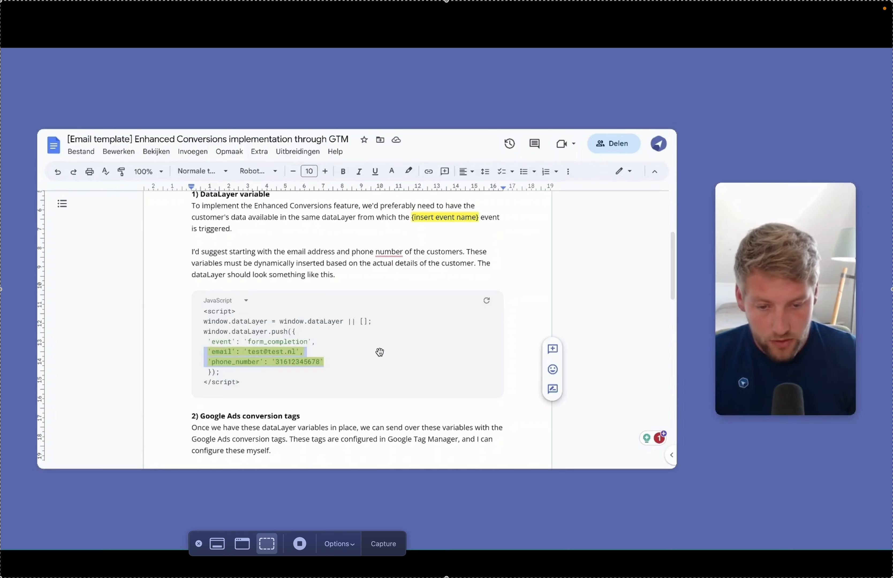
key(ctrl+Tab)
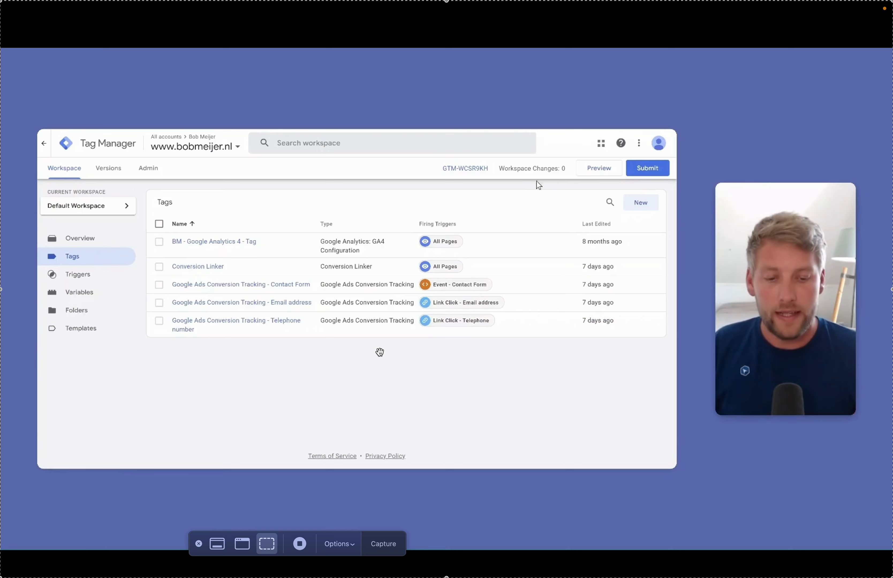
Connect a Tag Manager preview to the bobmeijer.nl contact page and confirm Tag Assistant connected.
click(600, 169)
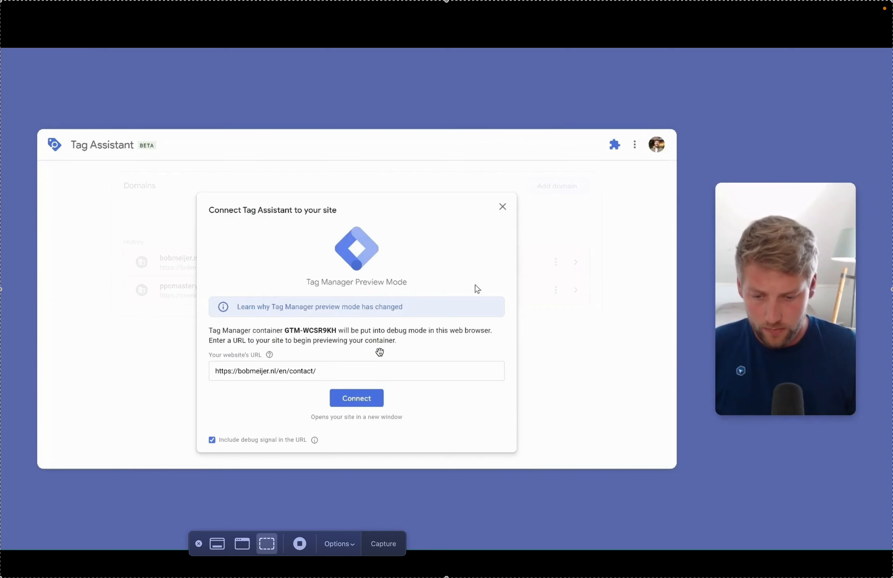
click(364, 400)
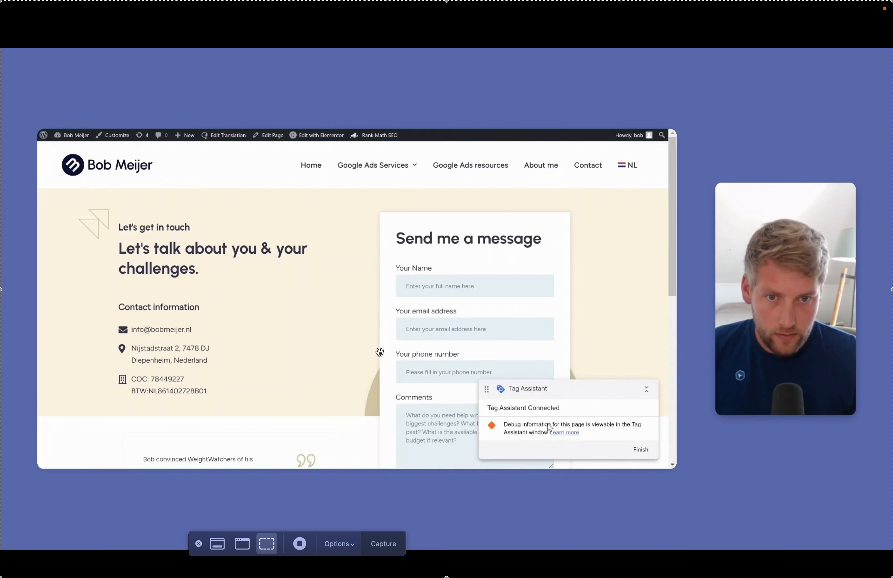
click(431, 129)
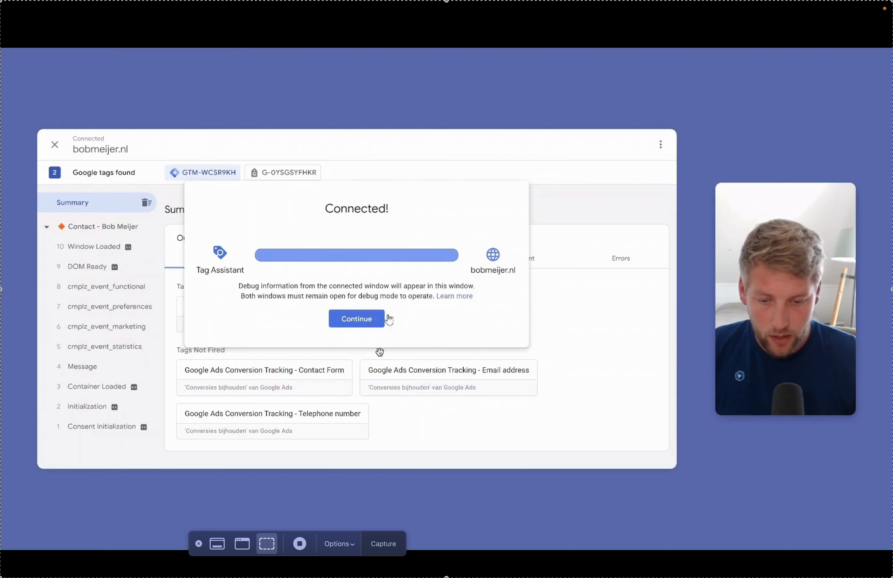
click(351, 319)
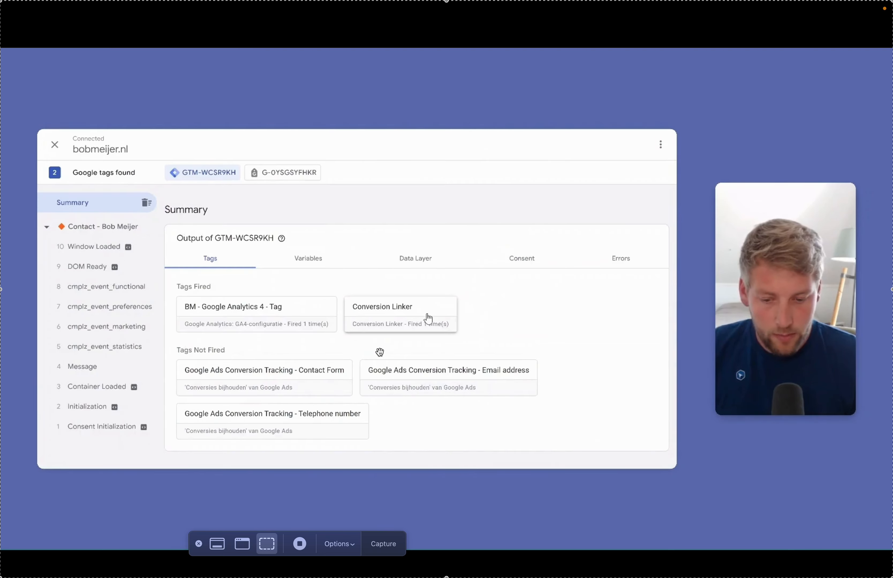
click(503, 129)
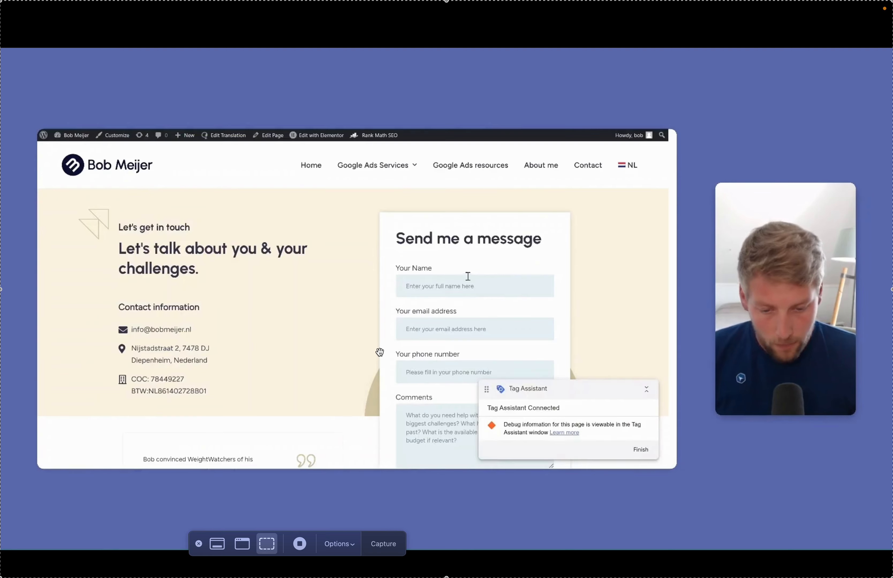
Submit the contact form with a test name, email address, phone '0' and comment 'Dit'.
text(Bob Meijer)
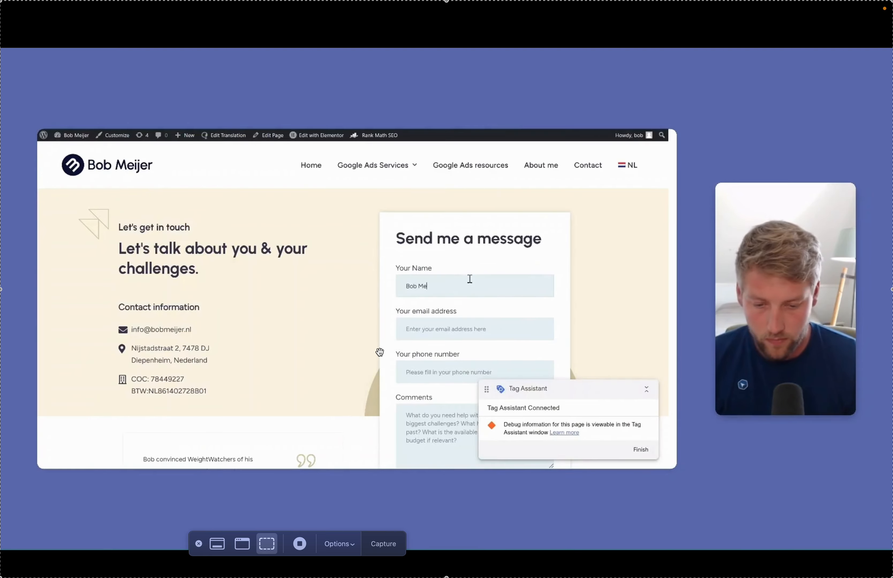
key(Tab)
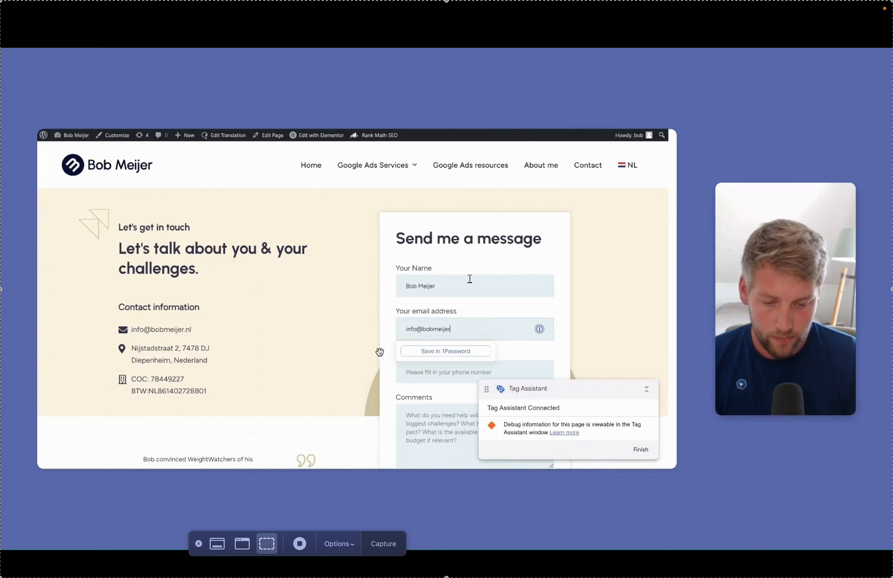
scroll(469, 279, down, 2)
click(461, 327)
text(0612345678)
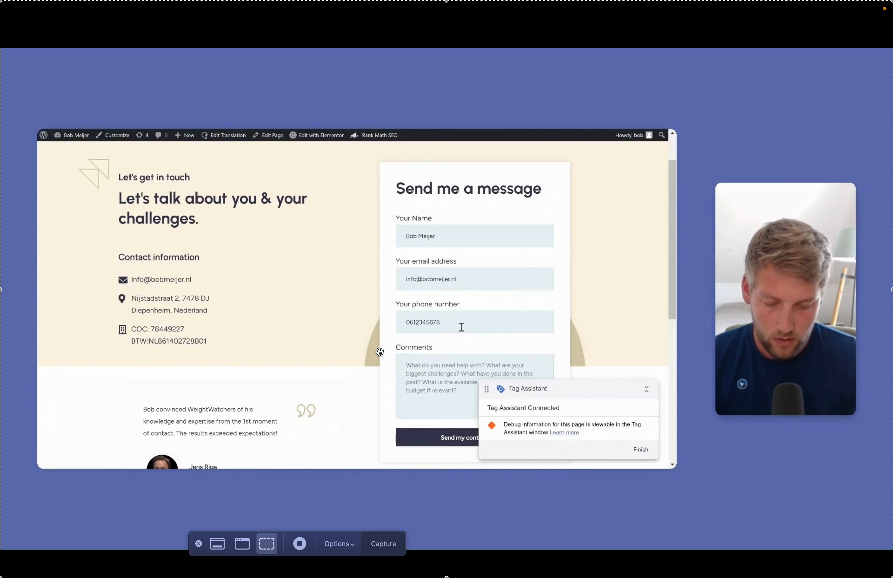
key(Tab)
text(Dit)
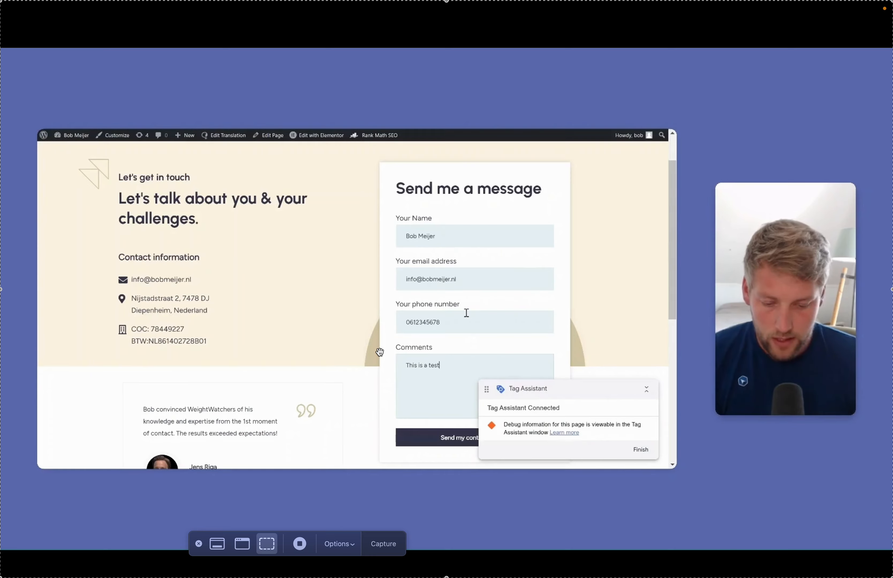
click(446, 438)
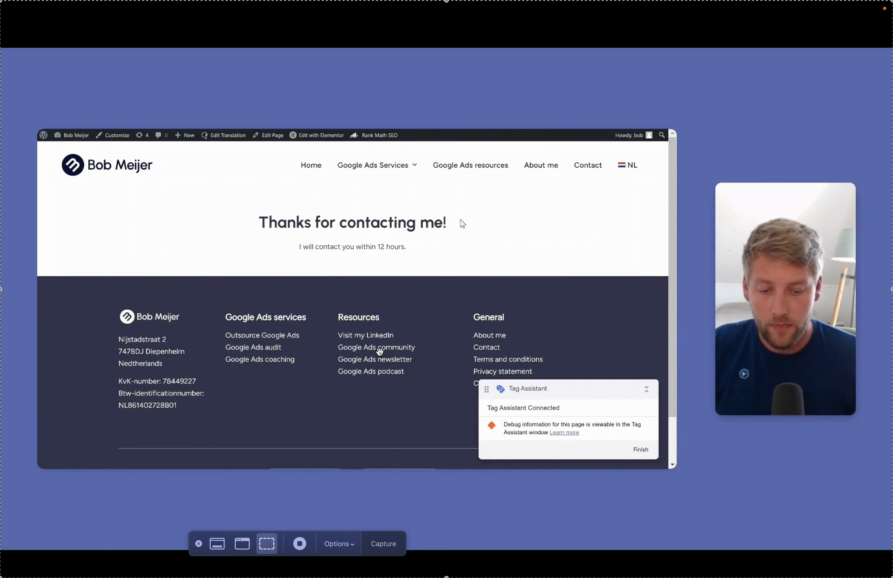
key(alt+Tab)
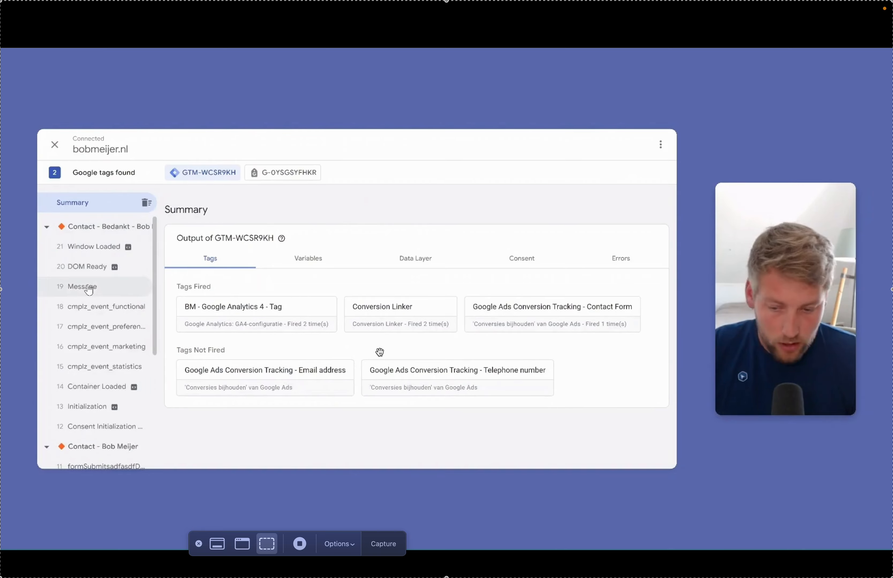
Open the formSubmitsadfasdfDLFSE event to see the Contact Form conversion tag fired.
scroll(89, 289, down, 5)
scroll(117, 300, down, 1)
scroll(86, 272, up, 1)
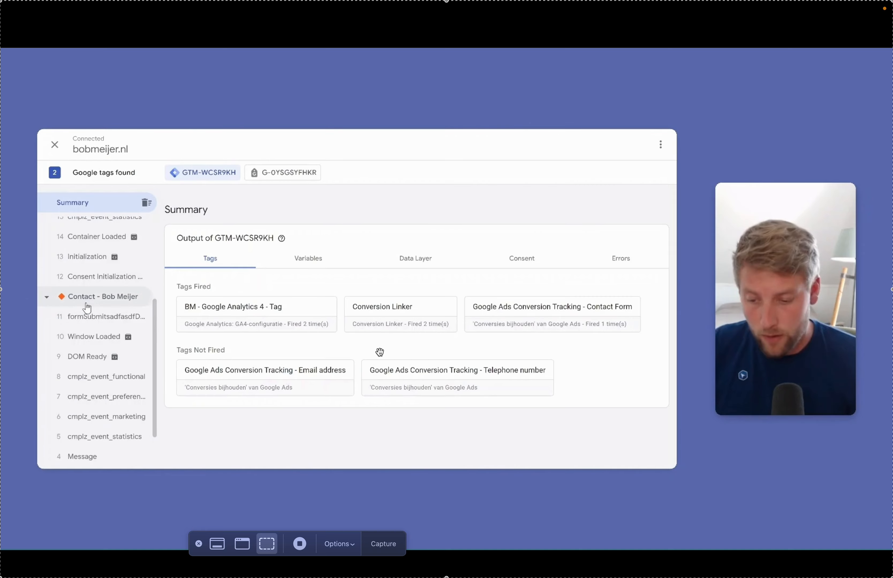
click(95, 323)
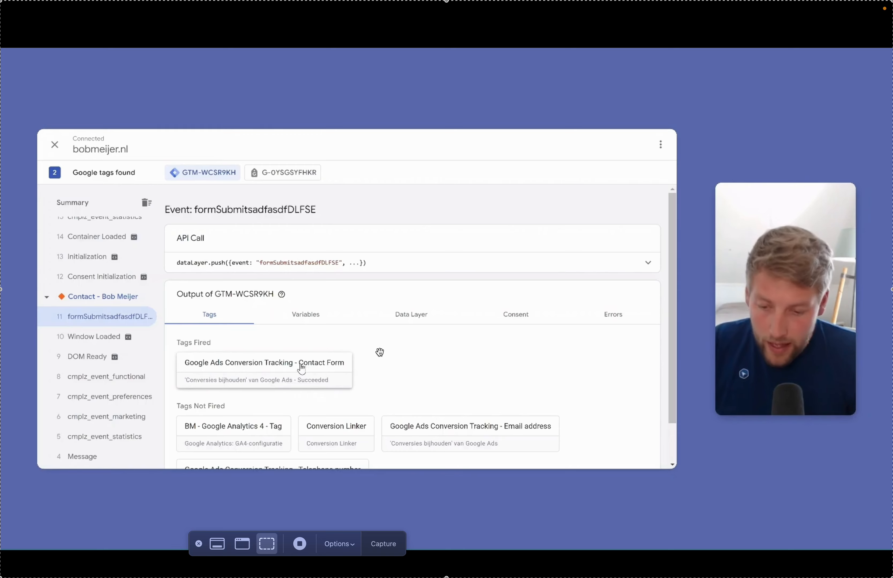
Show the event's Data Layer and highlight the event name and form name entries.
click(410, 320)
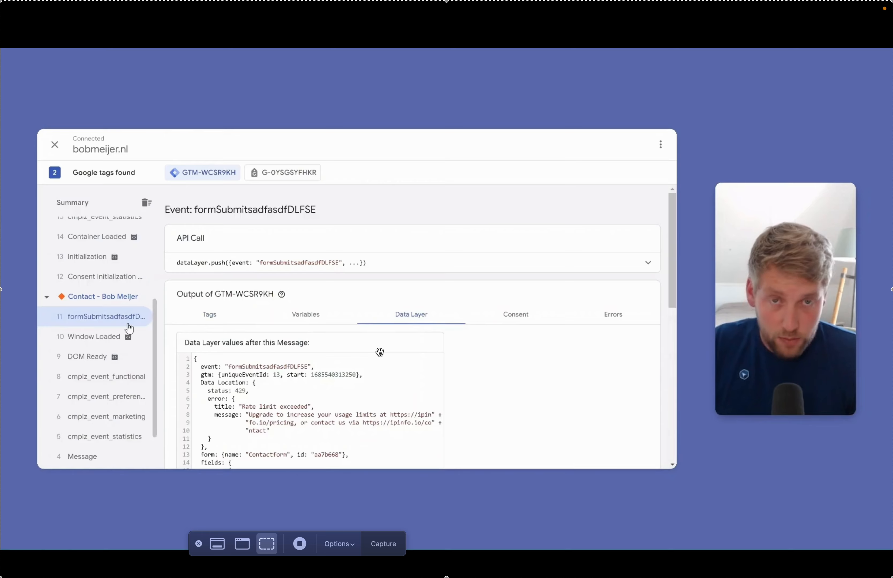
scroll(525, 350, down, 3)
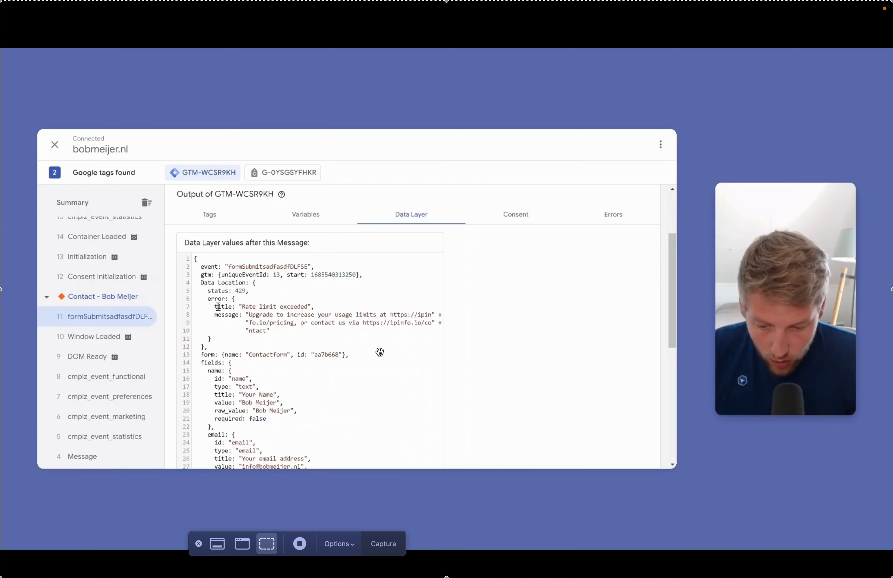
drag(228, 267, 309, 266)
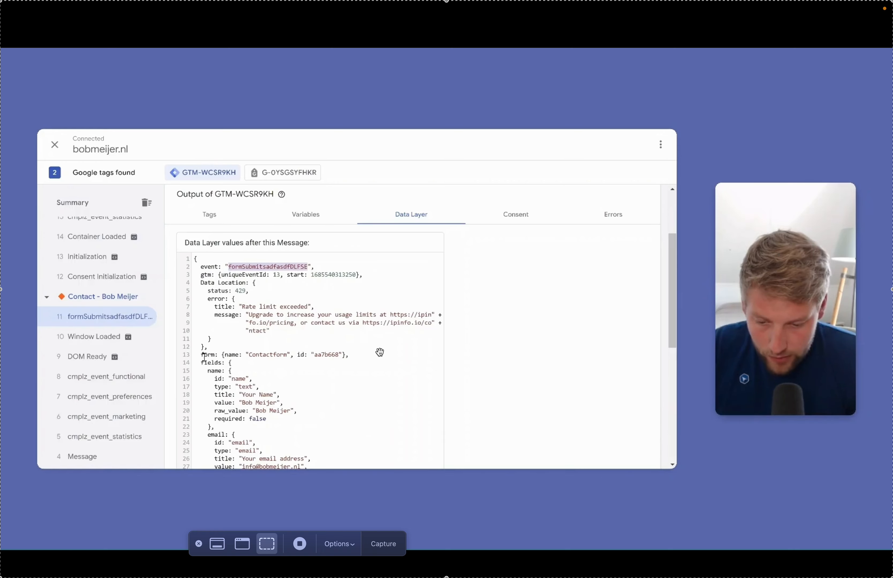
scroll(205, 355, down, 3)
drag(203, 307, 274, 367)
Highlight the submitted email address and phone number value lines.
scroll(270, 356, down, 3)
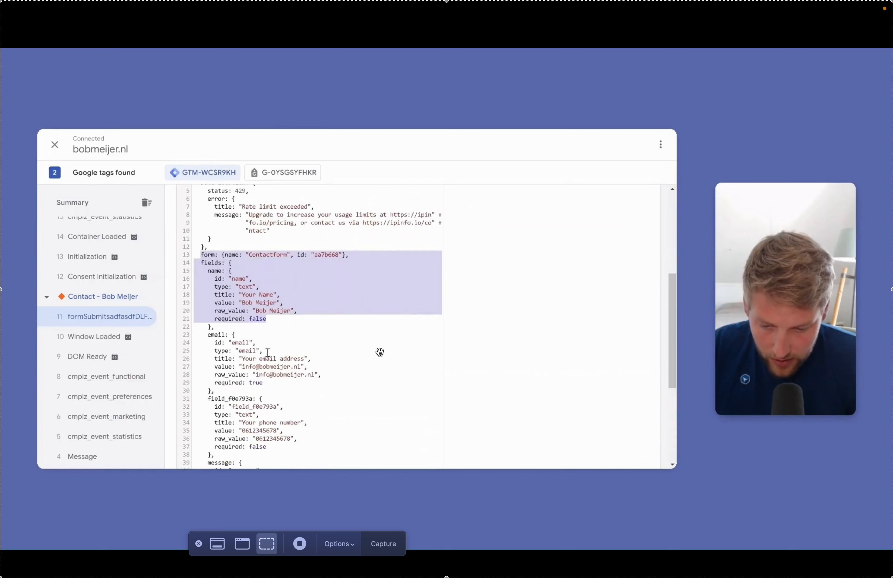
scroll(248, 310, down, 3)
click(256, 314)
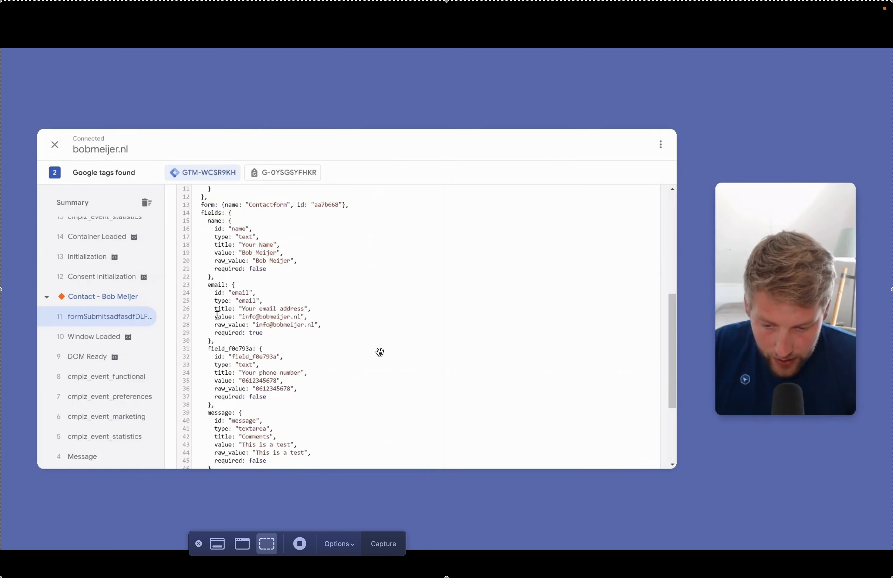
drag(217, 315, 317, 314)
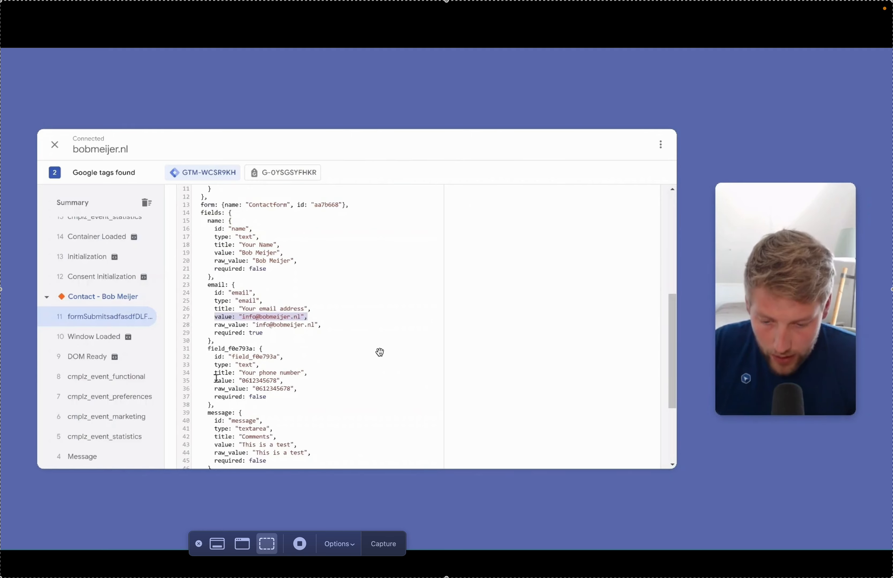
drag(214, 381, 288, 383)
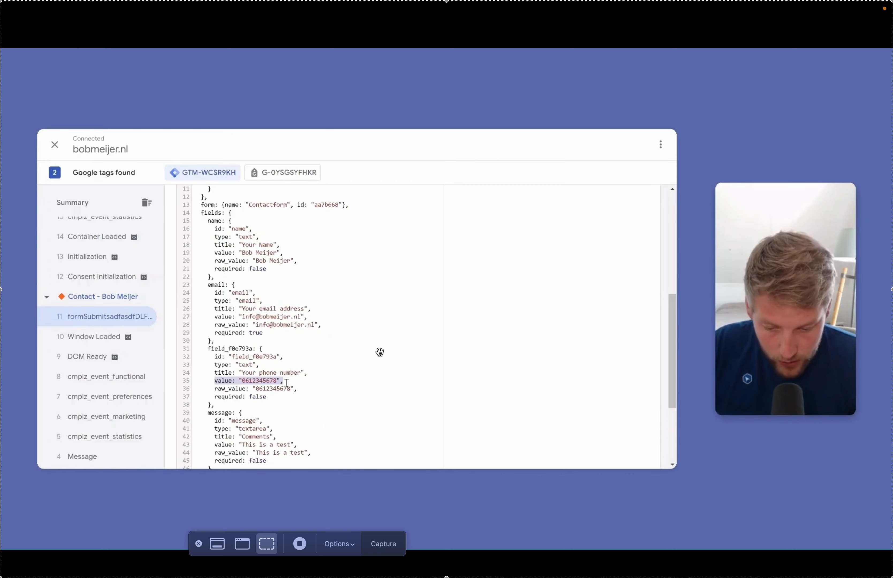
scroll(213, 229, up, 3)
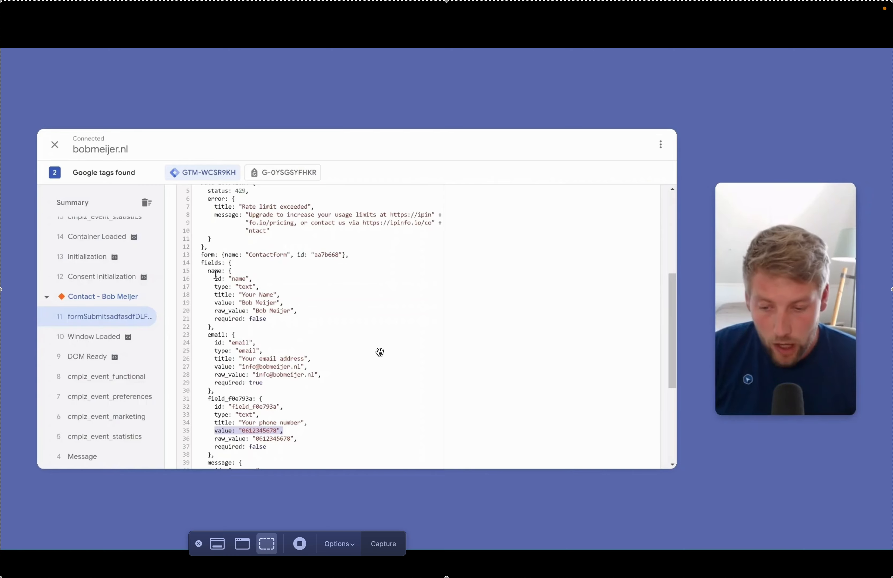
Trace the email value's path in the data layer: fields > email > value.
drag(201, 264, 264, 459)
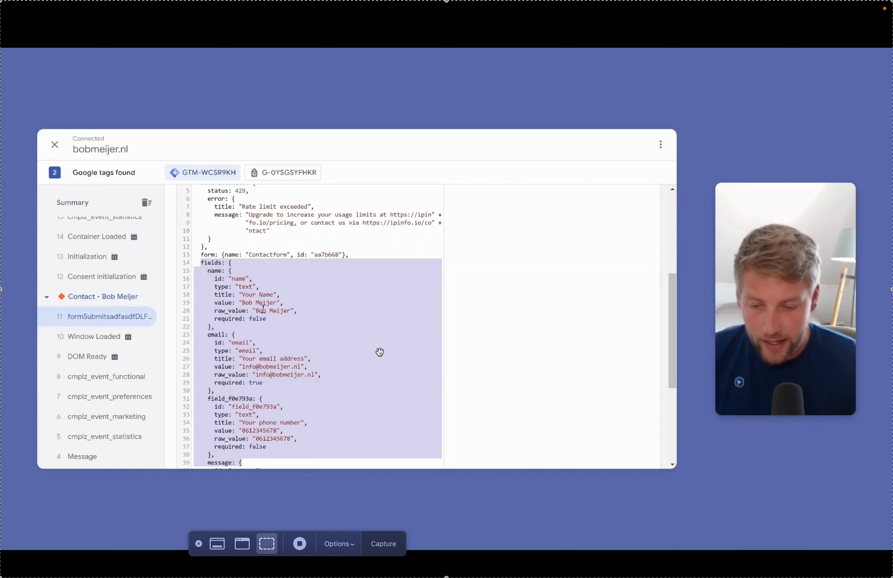
click(219, 276)
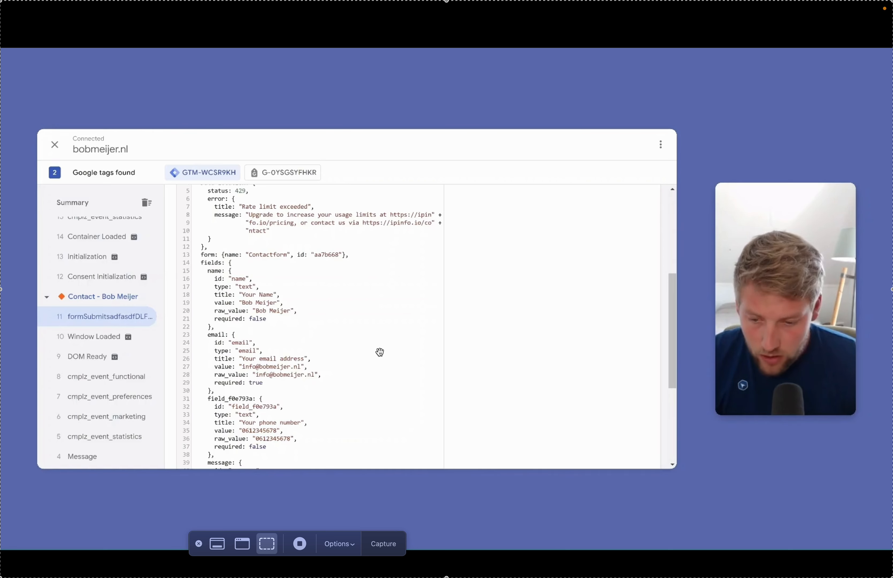
double_click(212, 263)
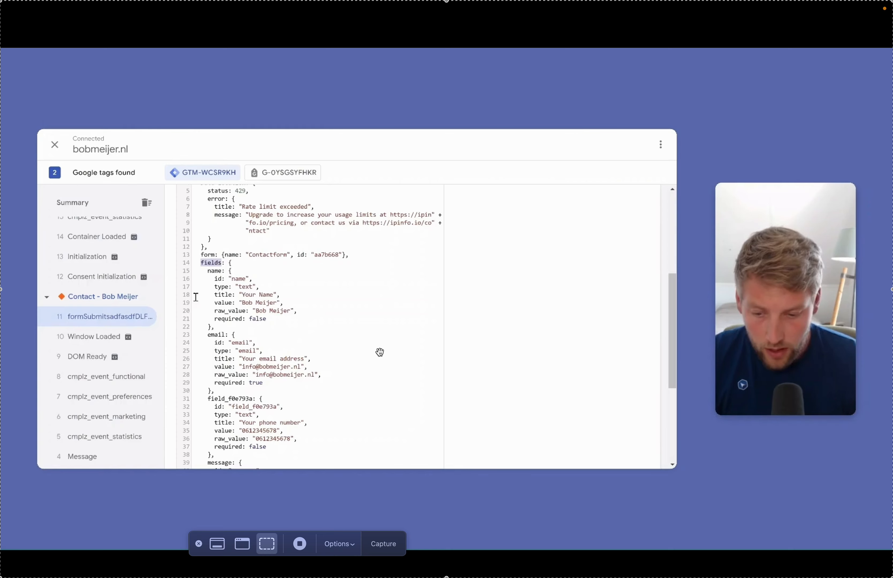
double_click(214, 335)
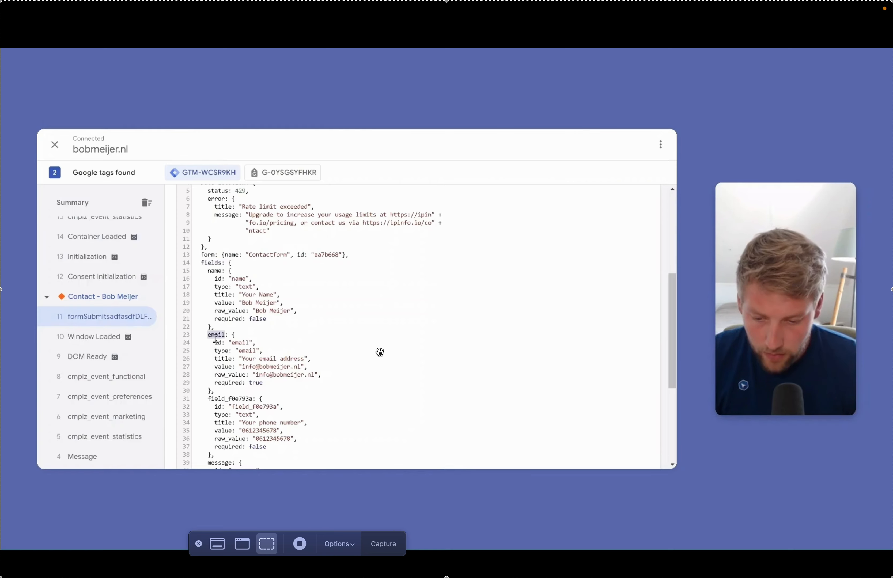
double_click(224, 367)
double_click(211, 263)
double_click(215, 335)
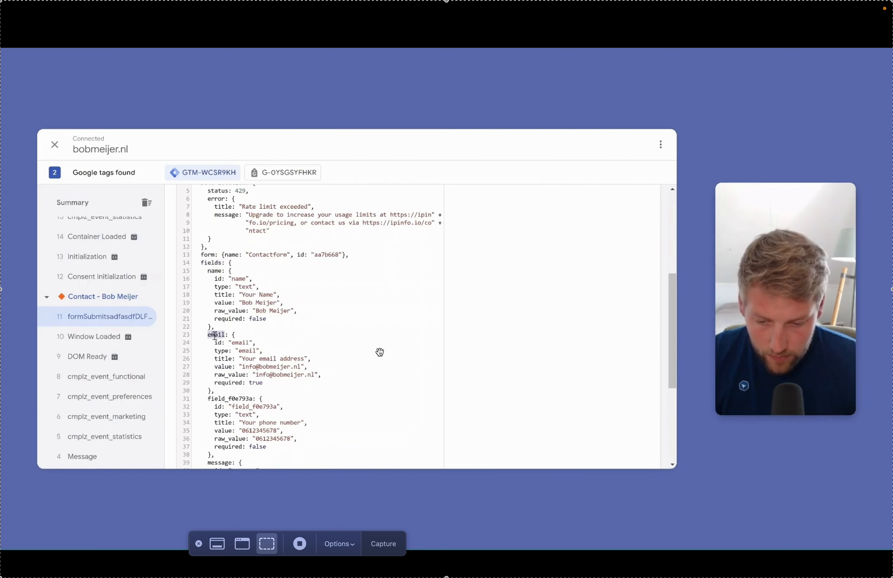
double_click(224, 366)
double_click(214, 263)
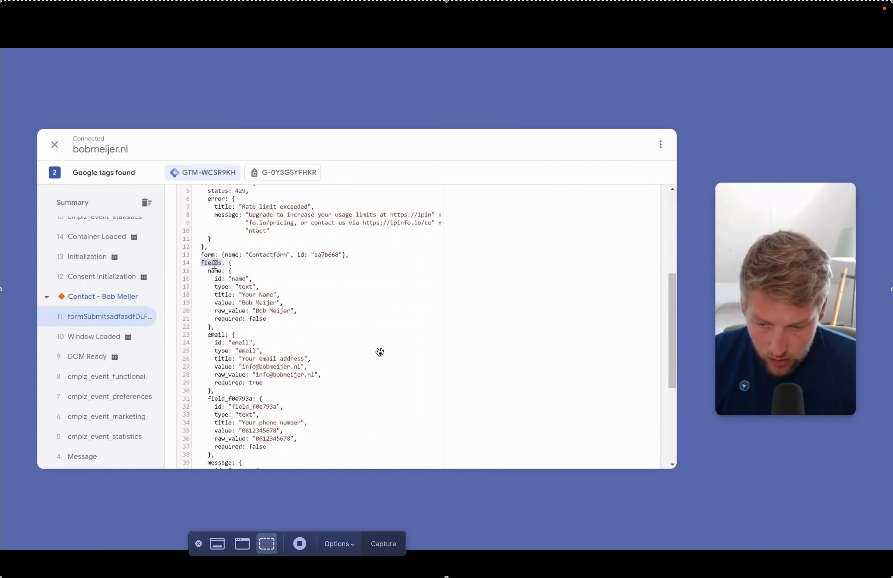
double_click(214, 334)
double_click(222, 367)
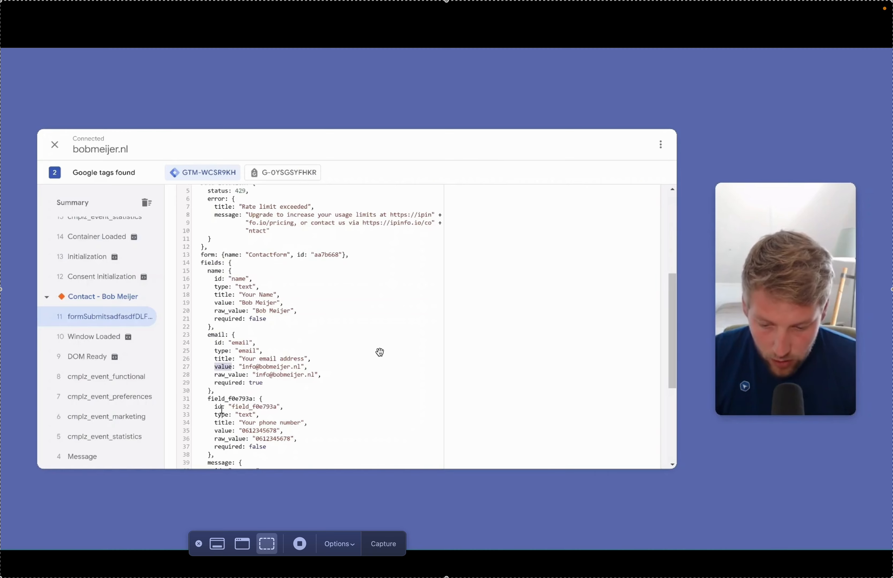
Trace the phone value's path, fields > field_f0e793a > value, then return to Tag Manager.
double_click(211, 262)
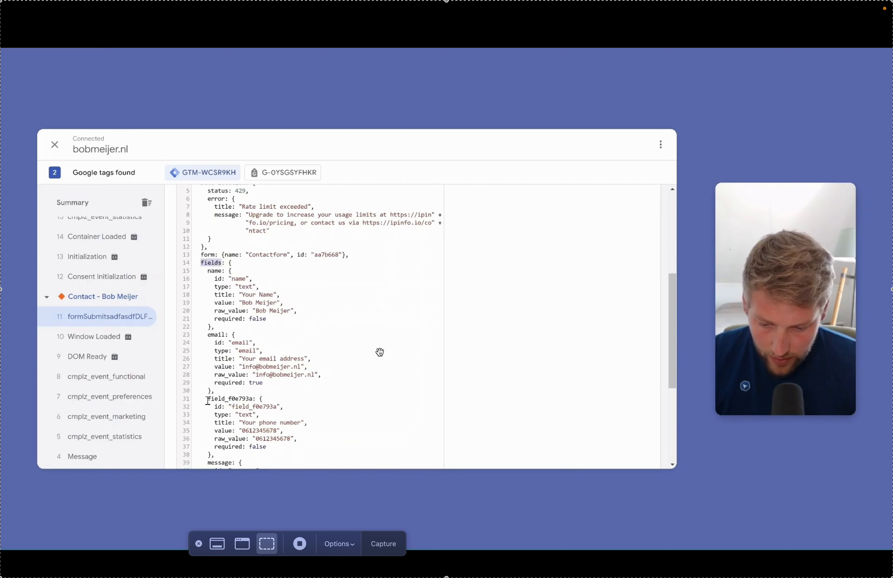
drag(207, 401, 254, 401)
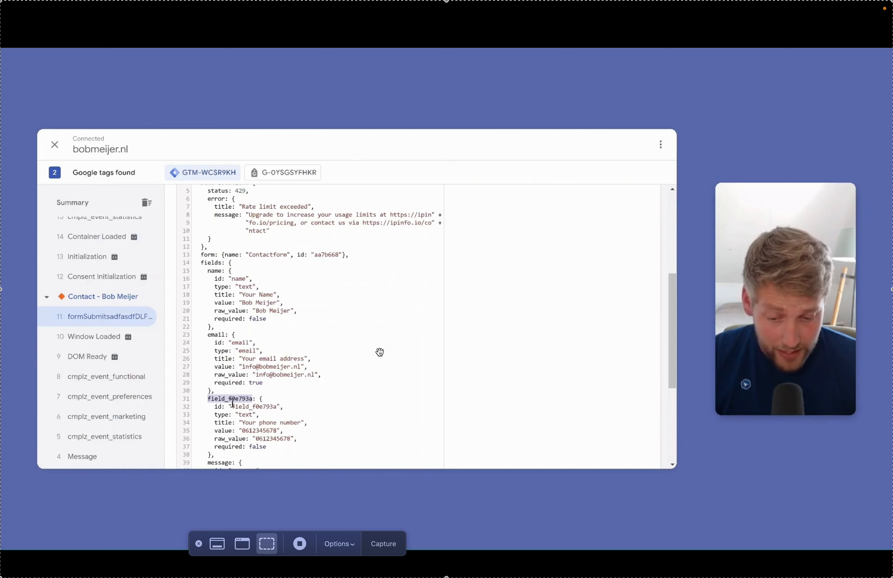
double_click(222, 431)
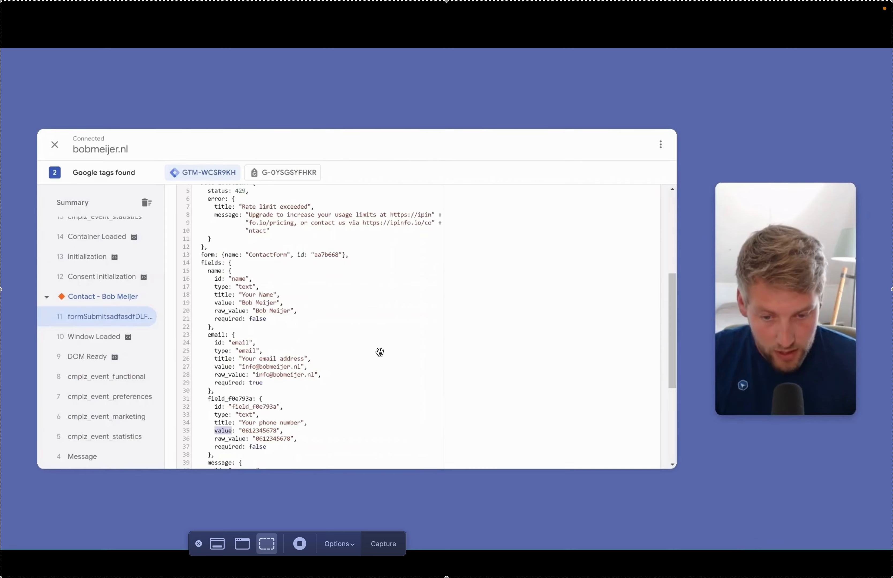
click(394, 126)
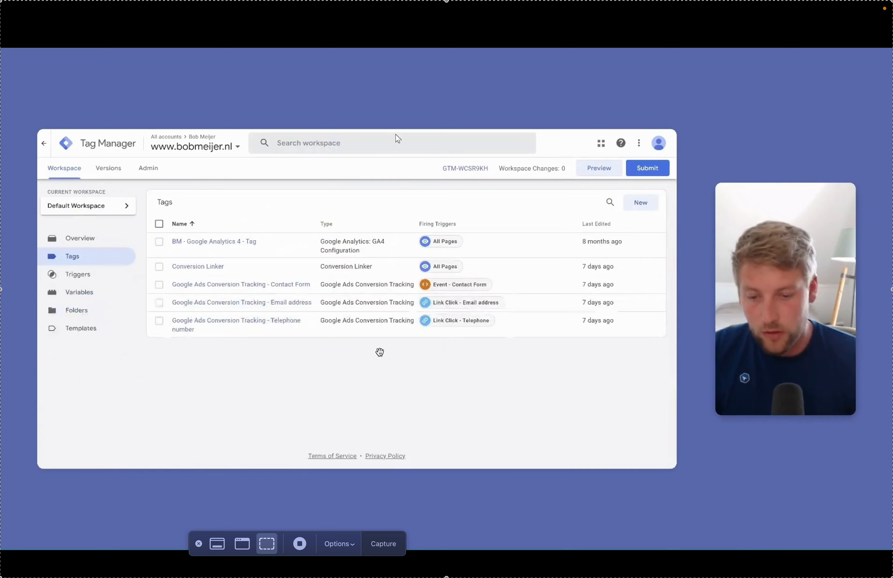
From the Variables page, create a new User-Defined Variable, opening an Untitled Variable editor.
click(107, 302)
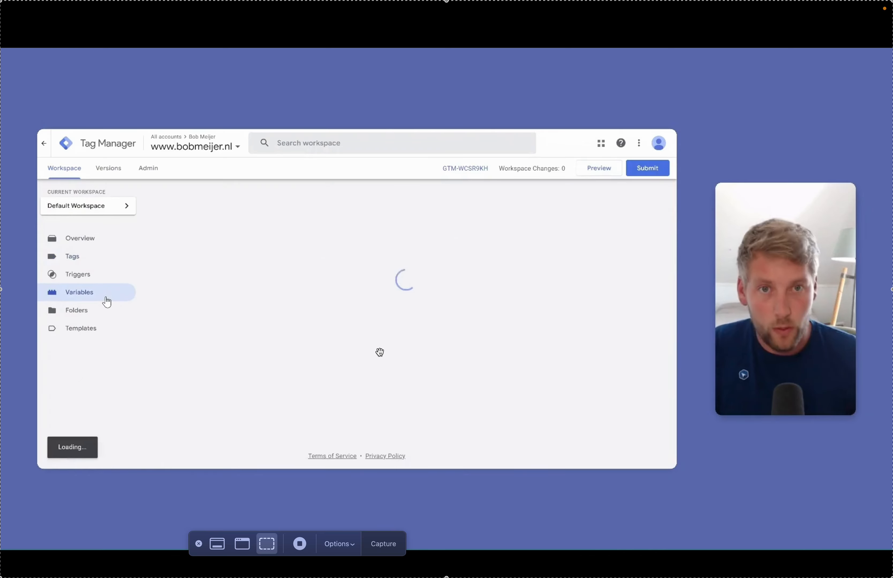
scroll(360, 317, down, 3)
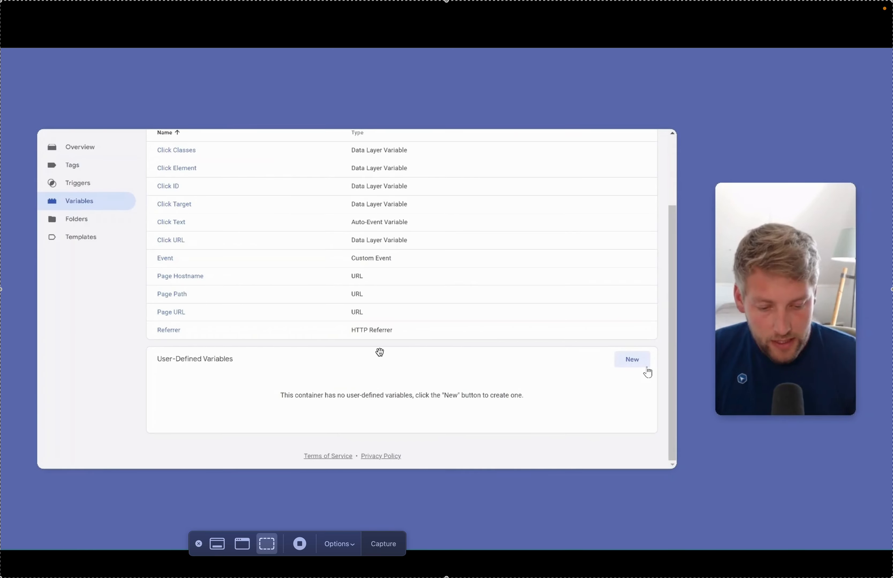
click(635, 364)
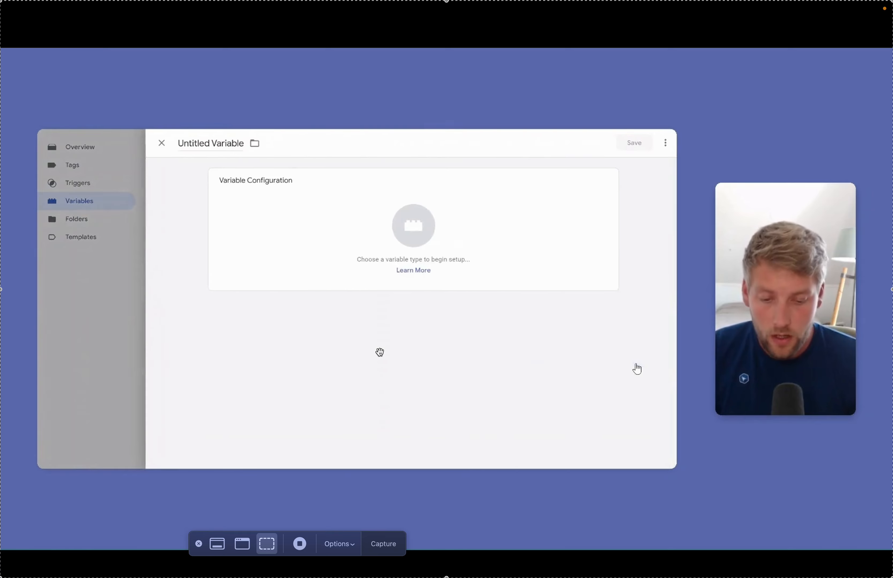
Name the new variable 'DLV - email' and make it a Data Layer Variable.
click(211, 142)
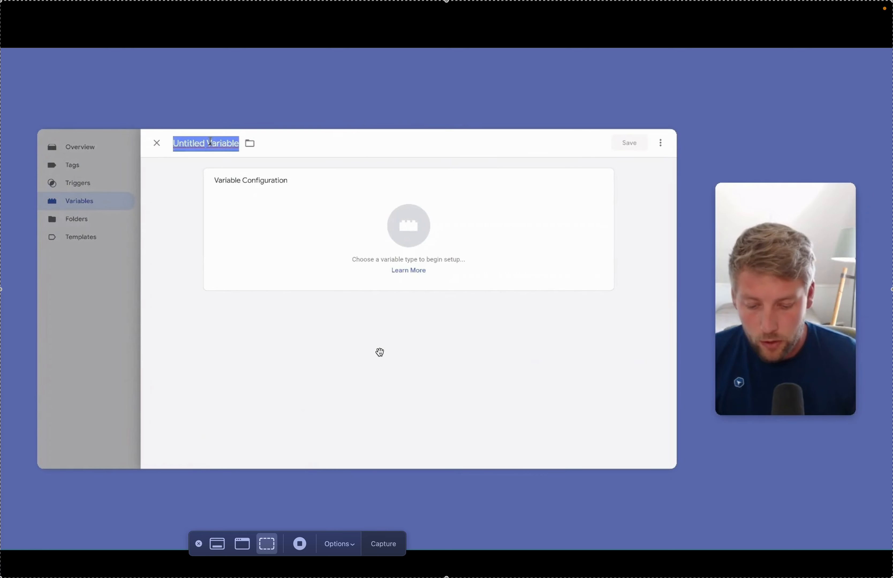
text(DLV - )
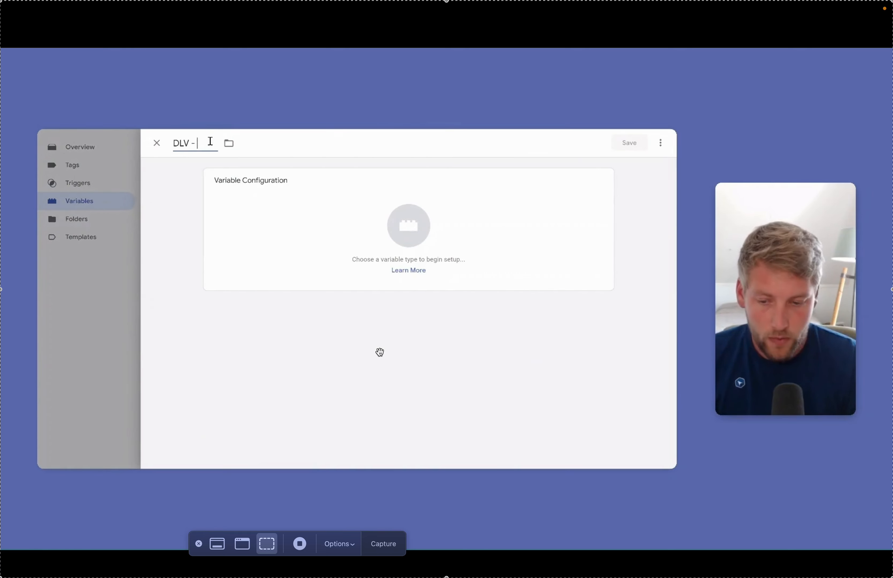
text(email)
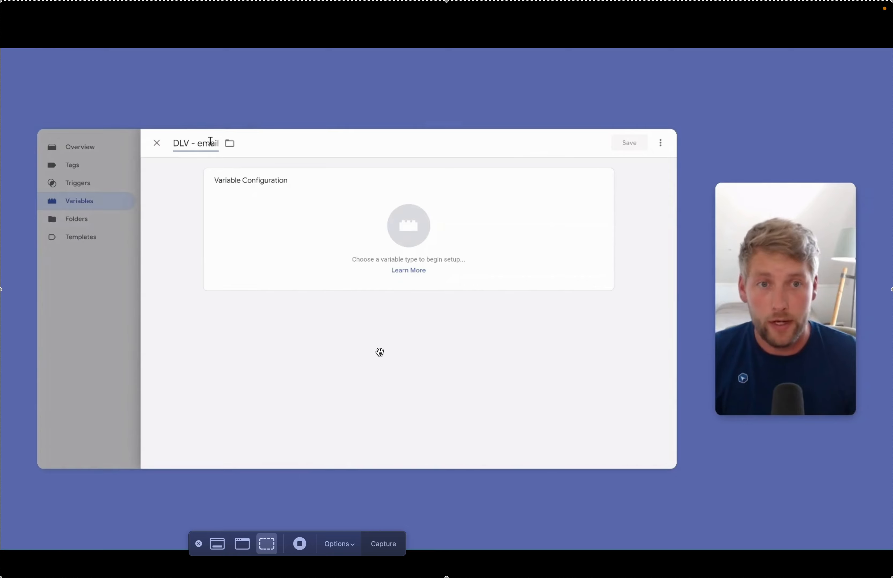
click(364, 206)
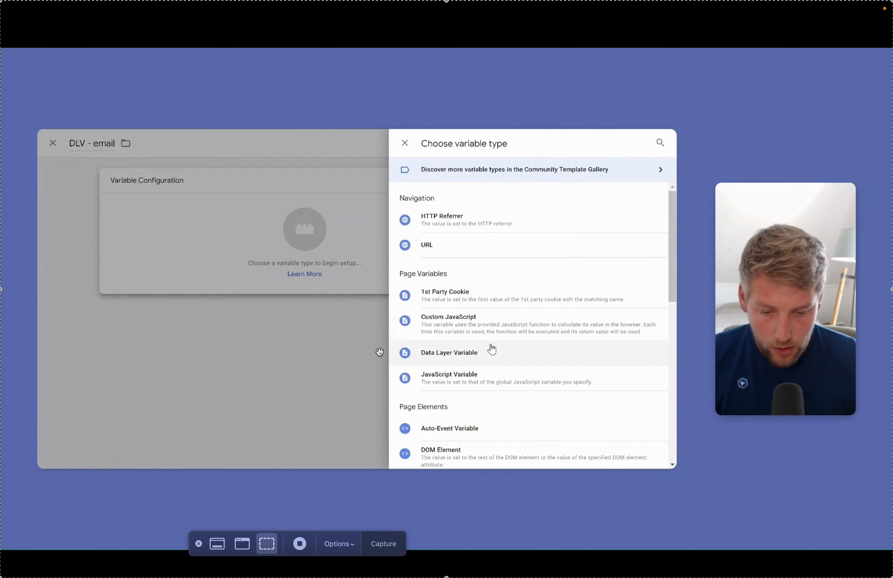
click(526, 361)
Set its data layer variable name to fields.email.value and save it.
click(280, 270)
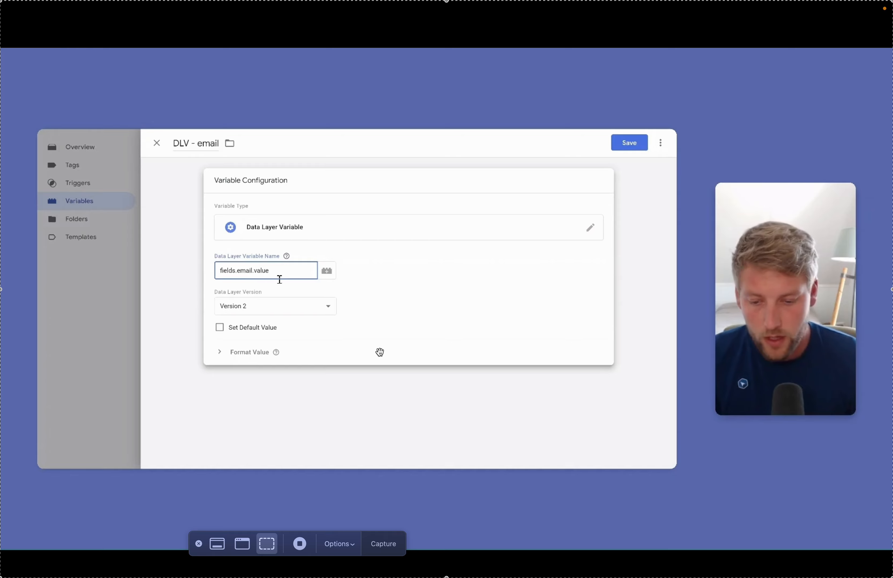
click(396, 277)
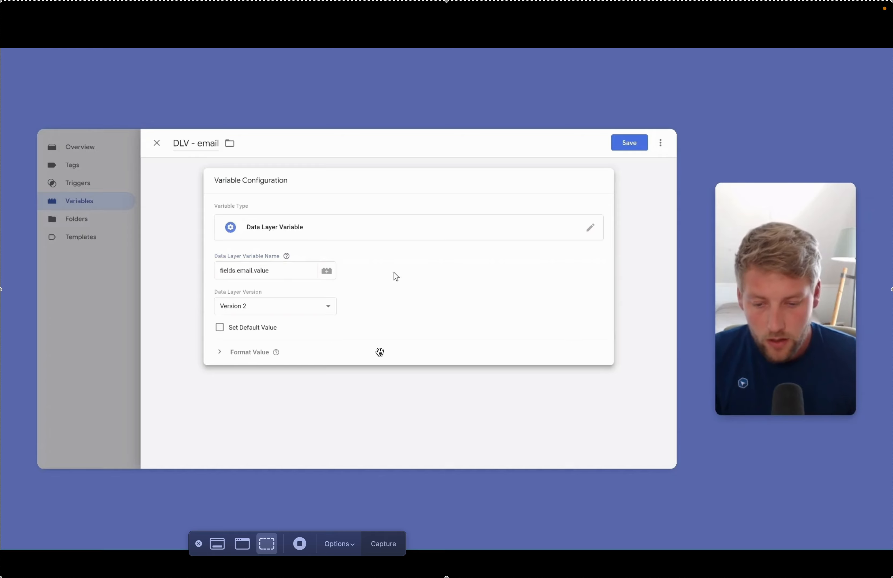
triple_click(277, 276)
text(email)
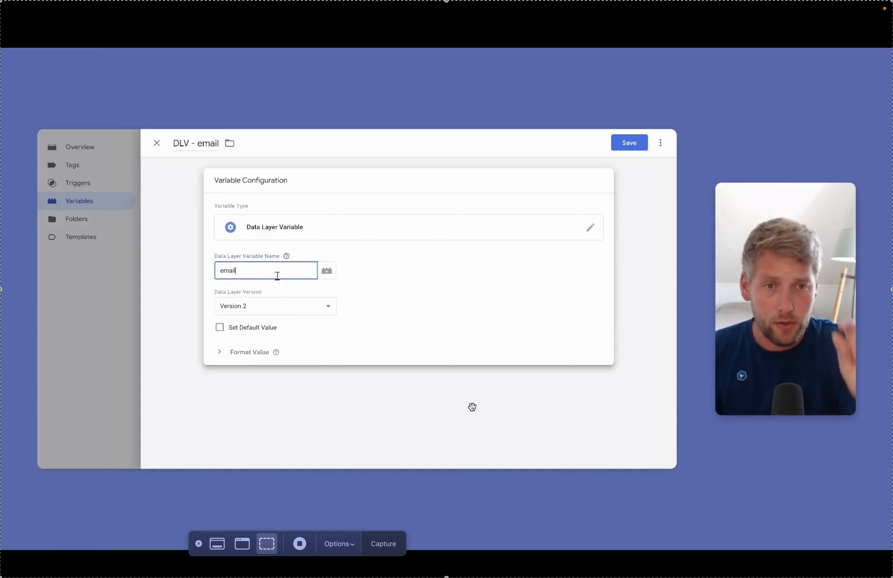
key(super+z)
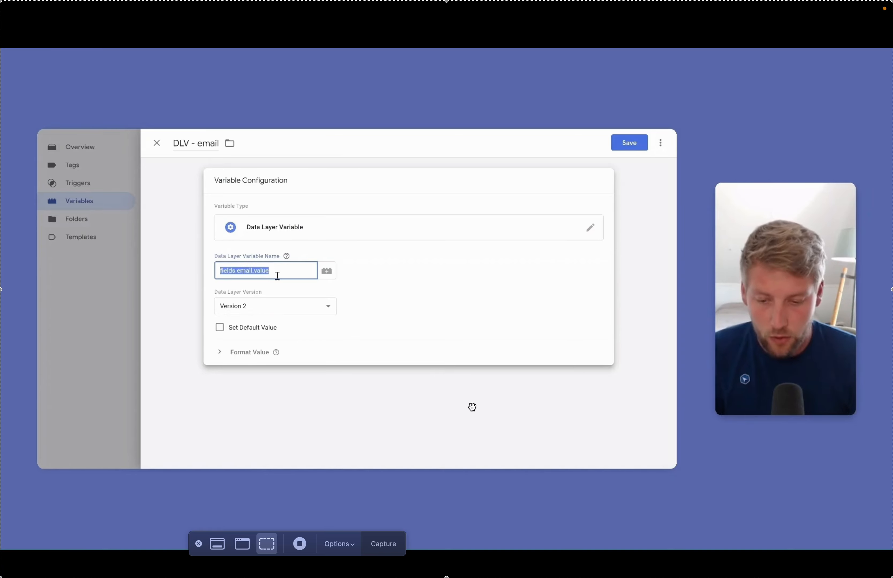
click(429, 274)
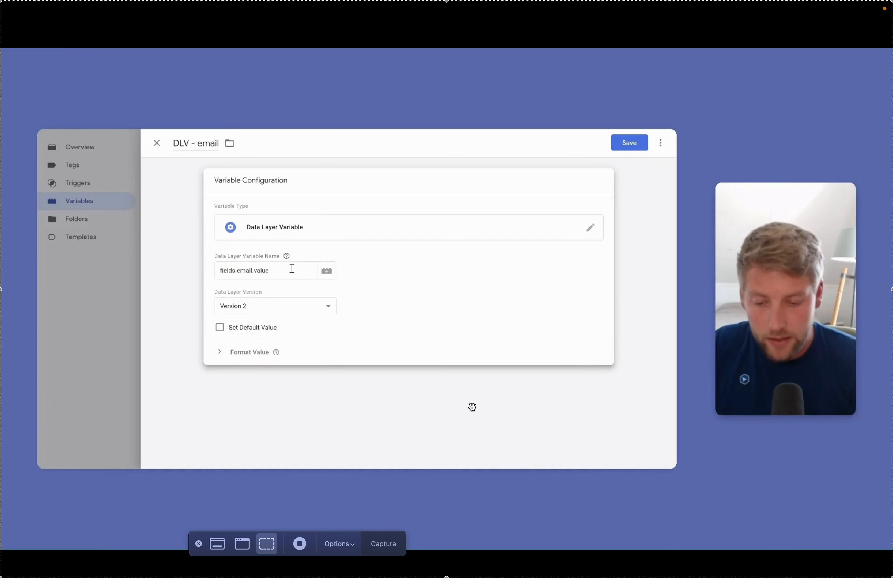
click(253, 271)
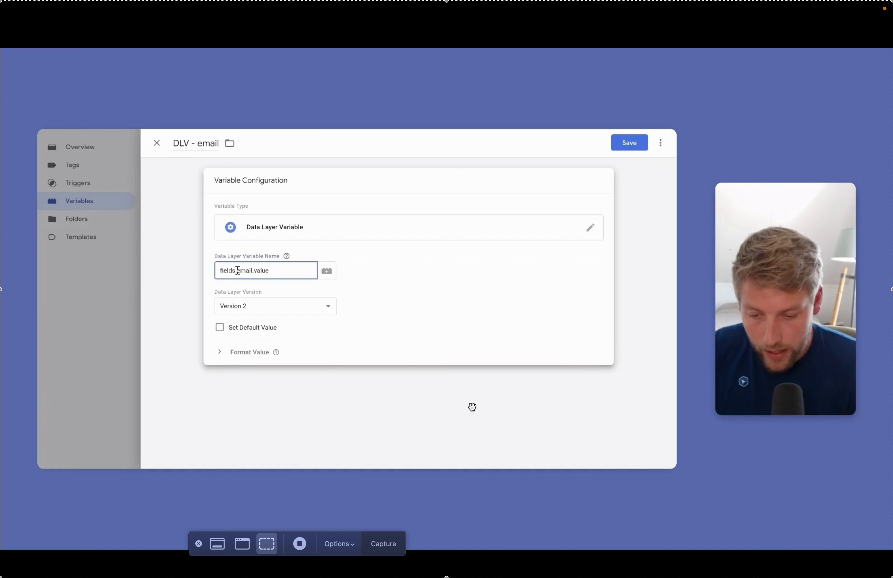
click(348, 272)
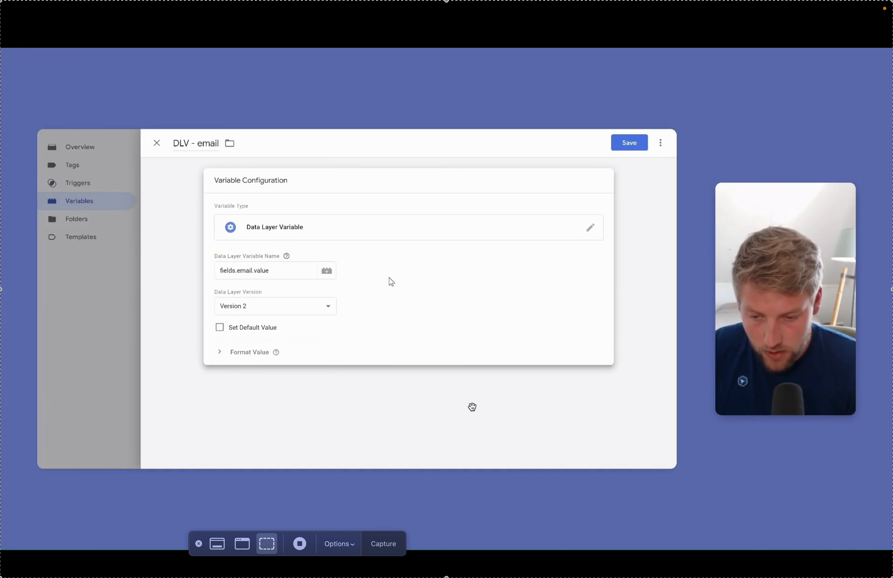
click(634, 145)
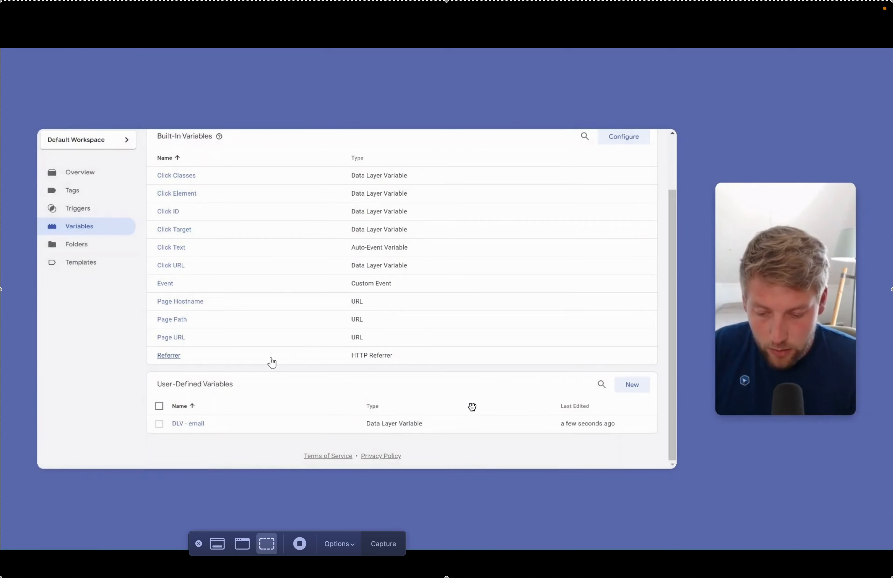
Add a 'DLV - phone number' Data Layer Variable with path fields.field_f0e793a.value, then save.
click(634, 389)
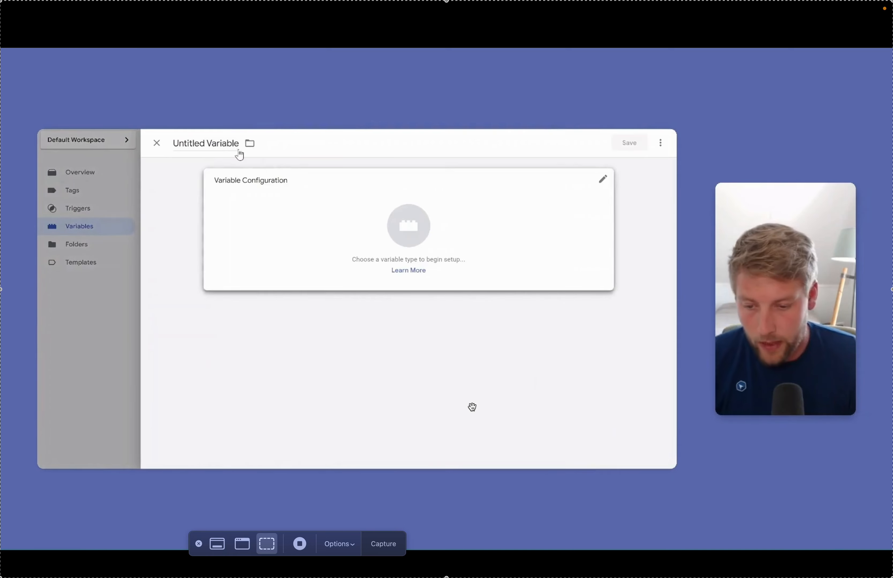
click(213, 141)
text(DLV)
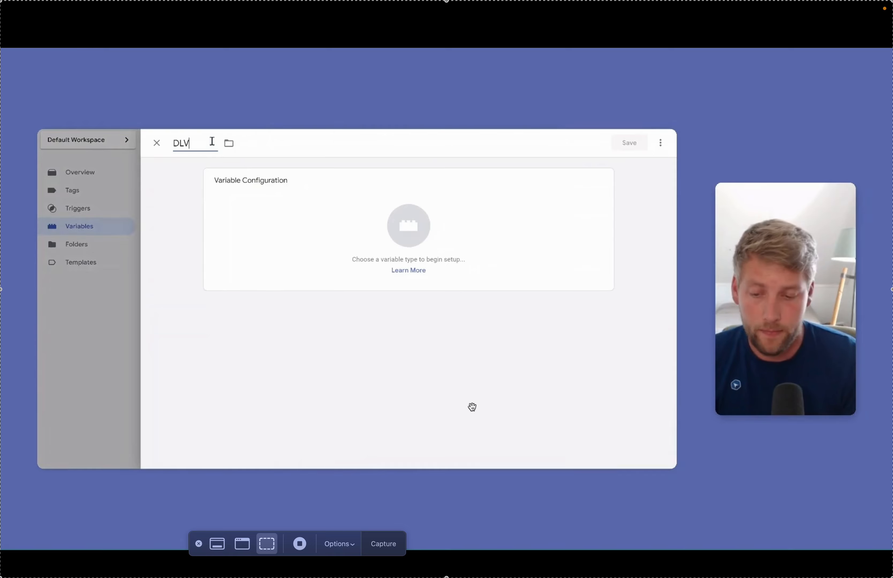
text( - phone number)
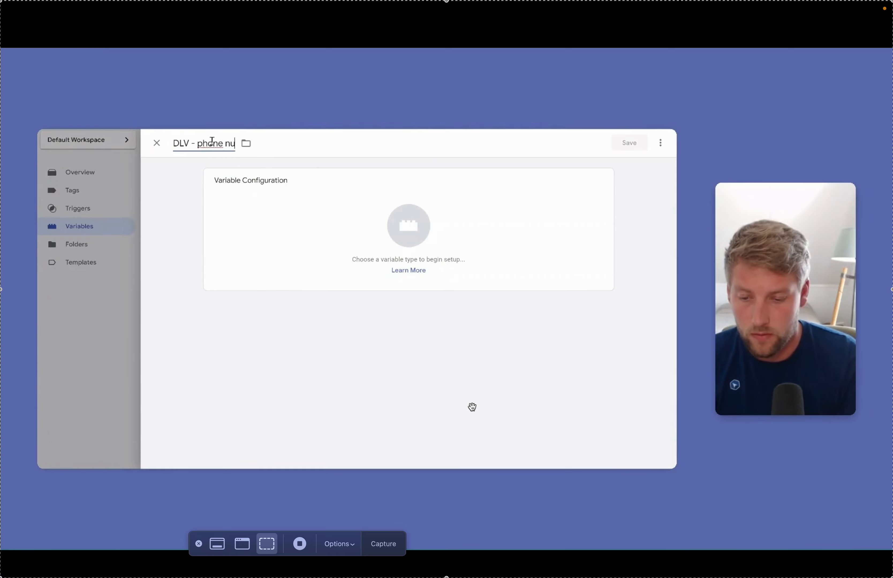
click(408, 236)
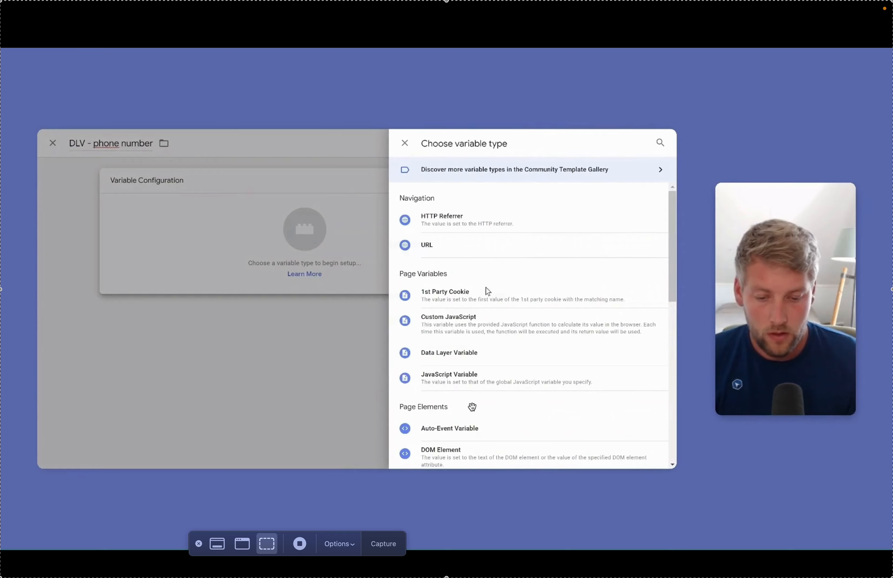
click(488, 360)
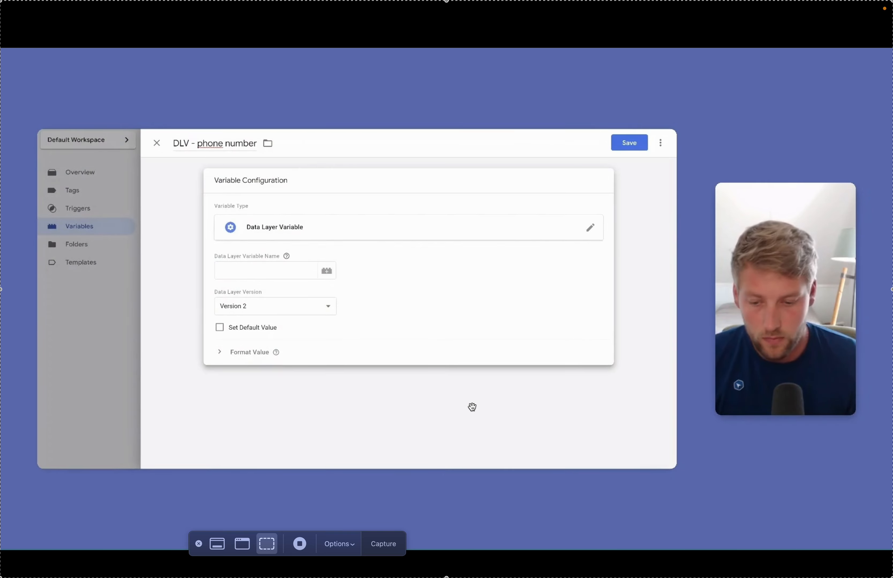
click(272, 268)
text(fields.field_f0e793a.value)
click(400, 274)
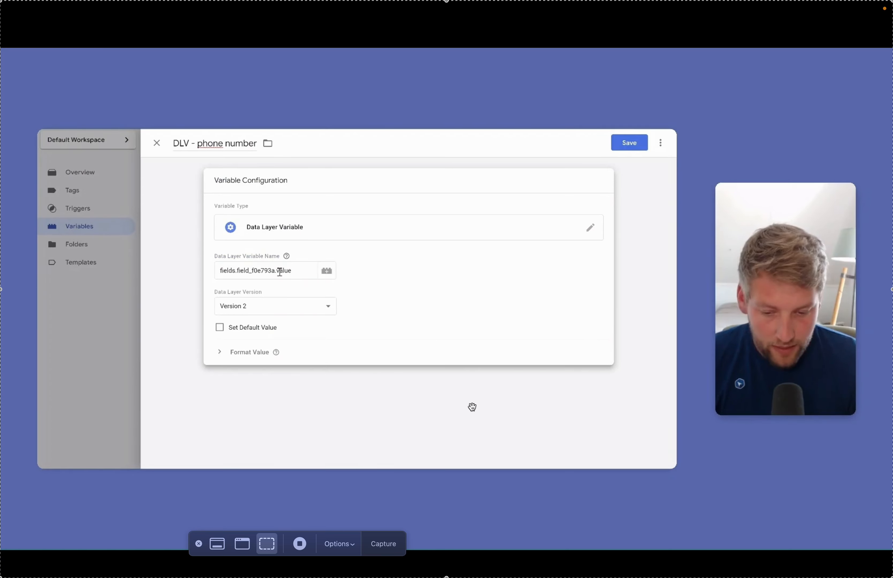
click(635, 151)
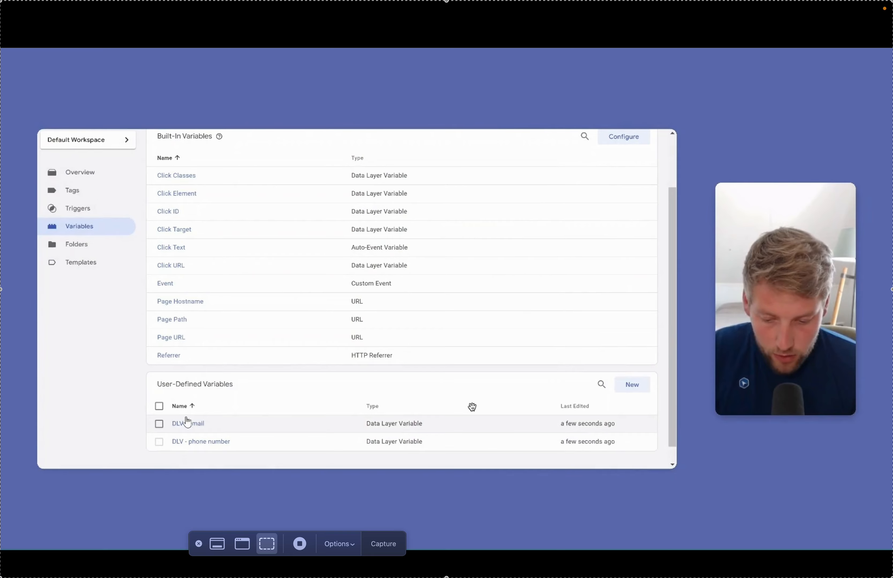
Back in Tags, check the Event - Contact Form trigger, then open the Contact Form conversion tag.
click(94, 193)
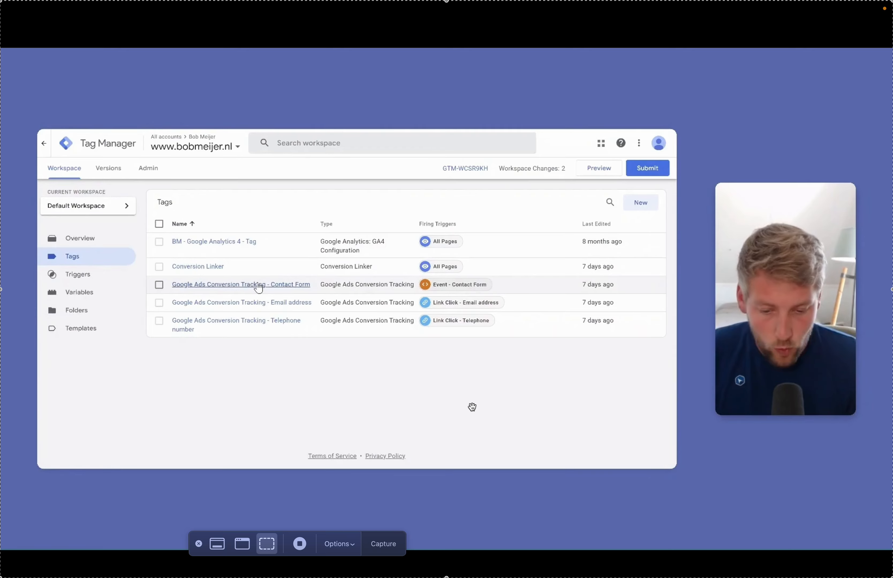
click(456, 285)
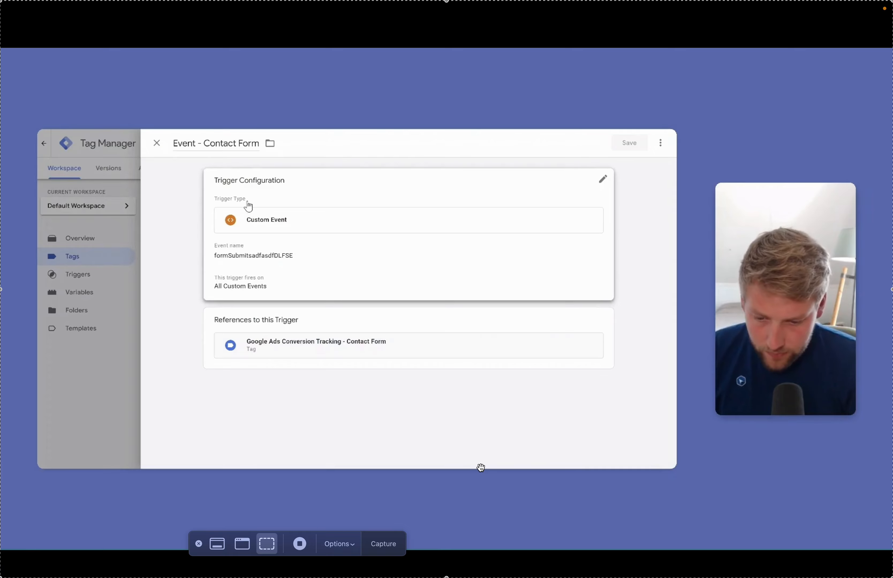
click(93, 393)
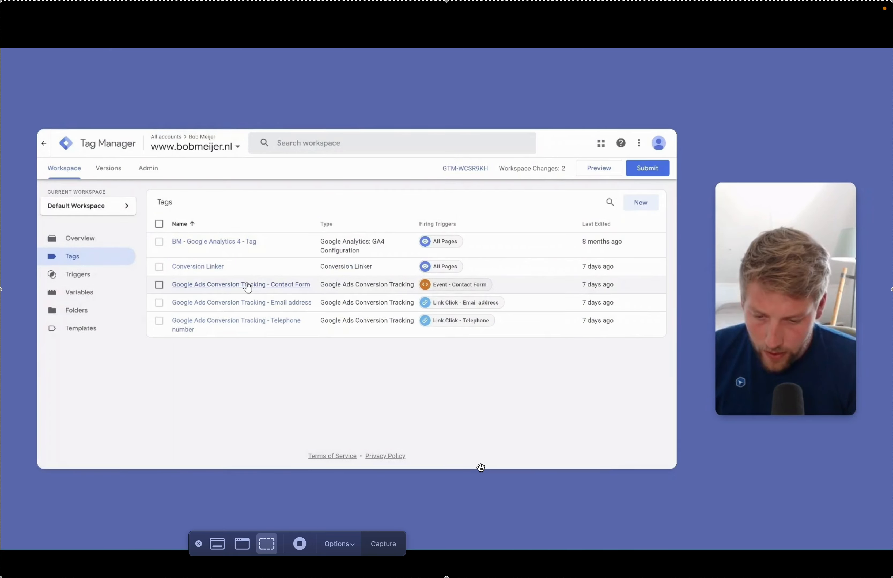
click(247, 285)
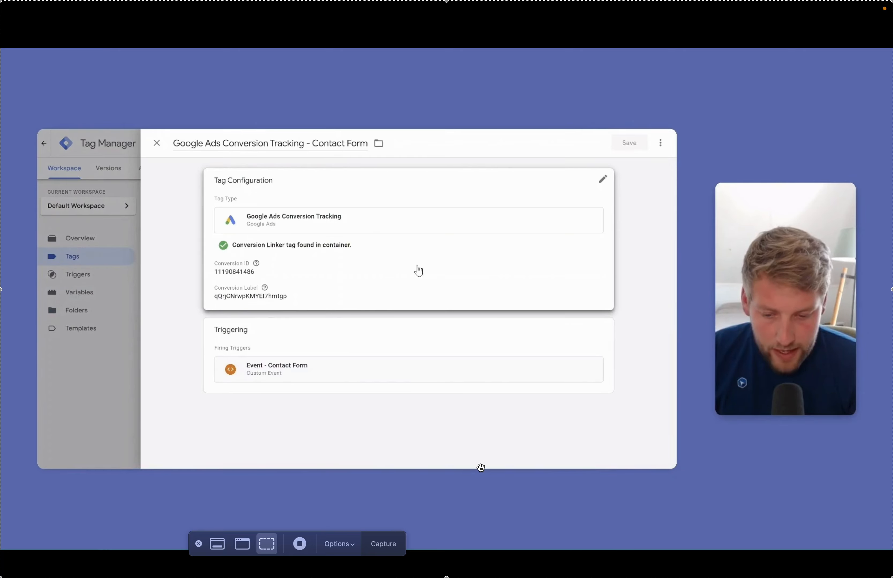
Enable 'Include user-provided data from your website' on the Contact Form tag and start a new data variable.
click(508, 197)
scroll(473, 285, down, 3)
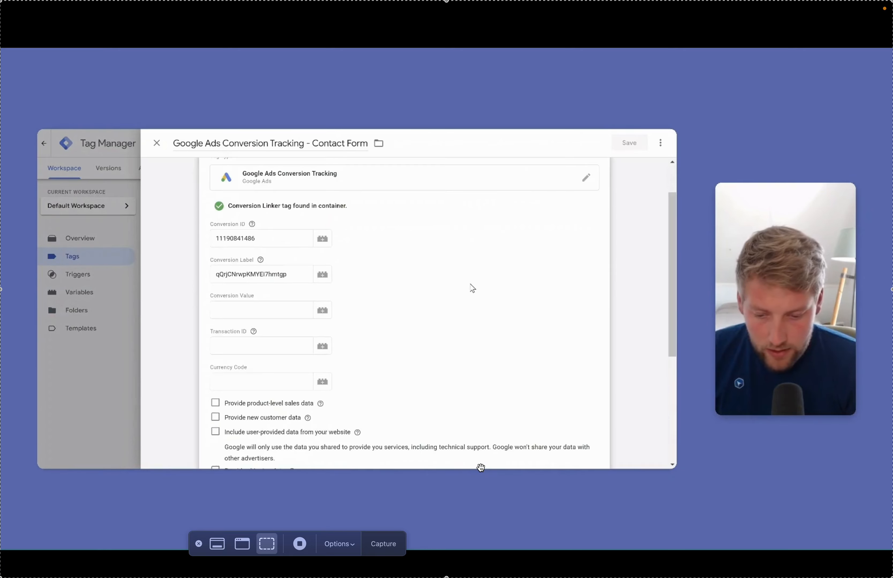
scroll(472, 289, down, 3)
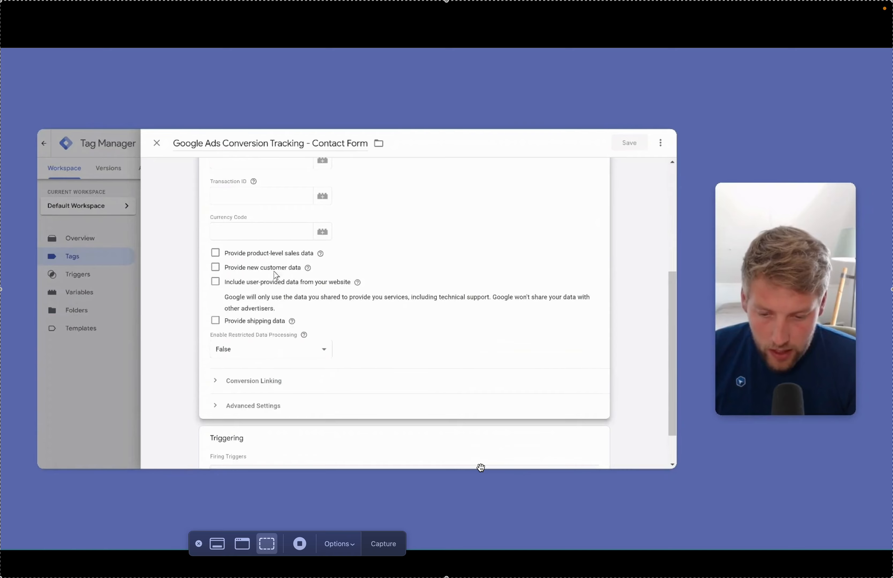
click(215, 283)
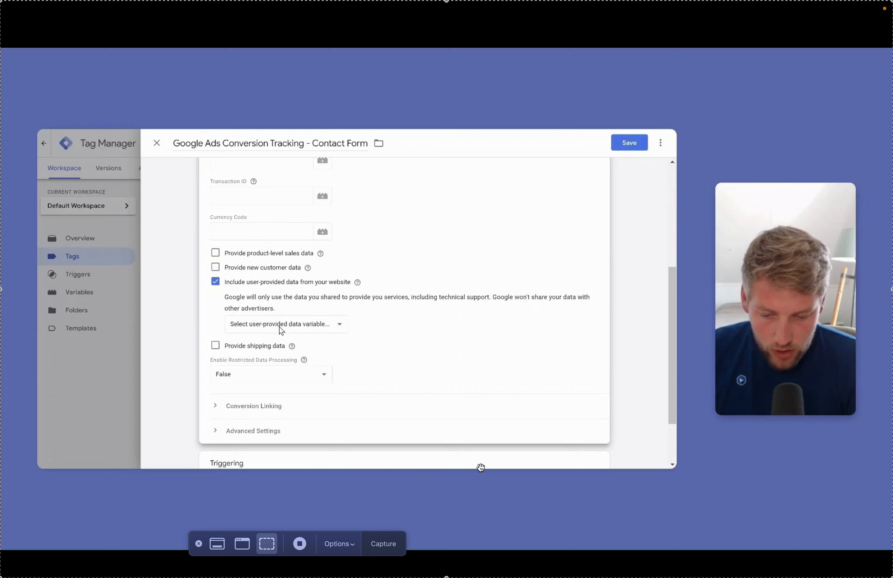
click(298, 329)
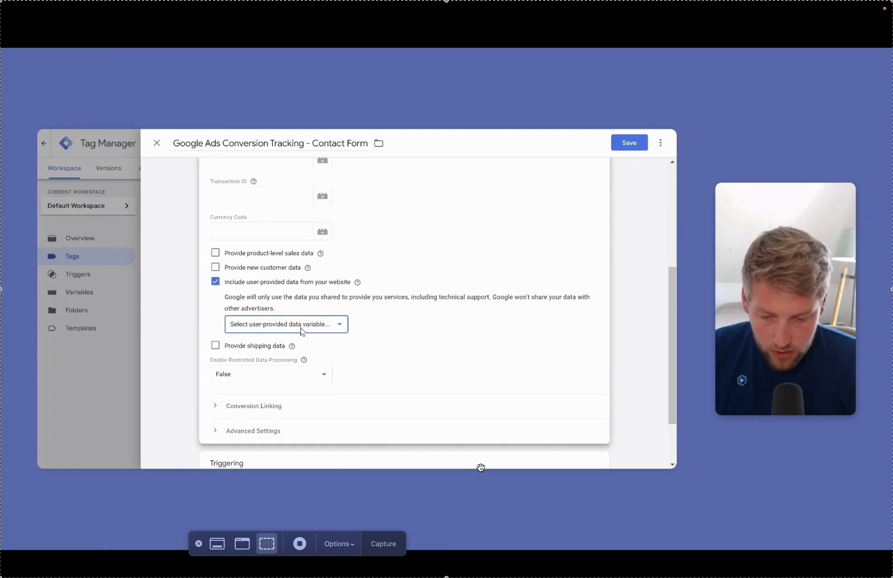
click(283, 355)
Name the new variable 'User-Provided Data' and map Email to DLV - email and Phone to DLV - phone number.
double_click(224, 144)
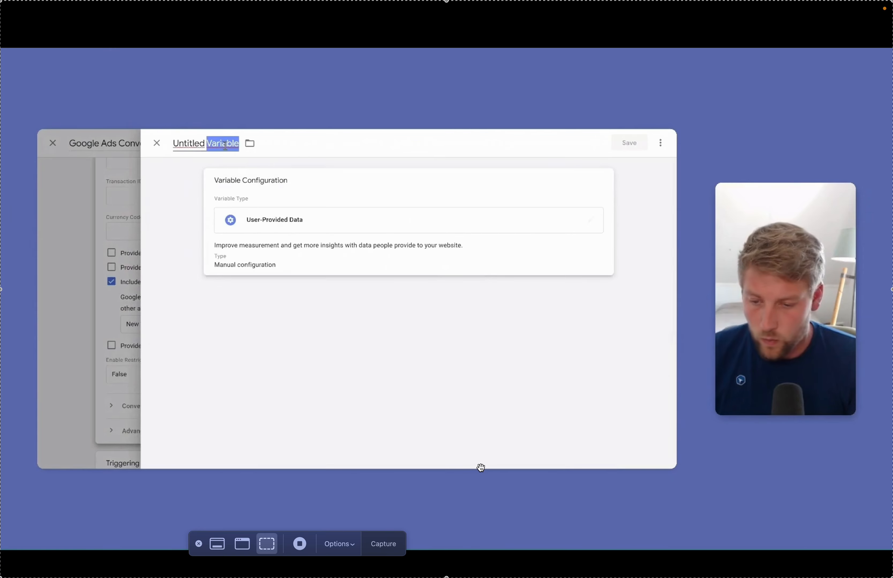
triple_click(225, 144)
text(User-)
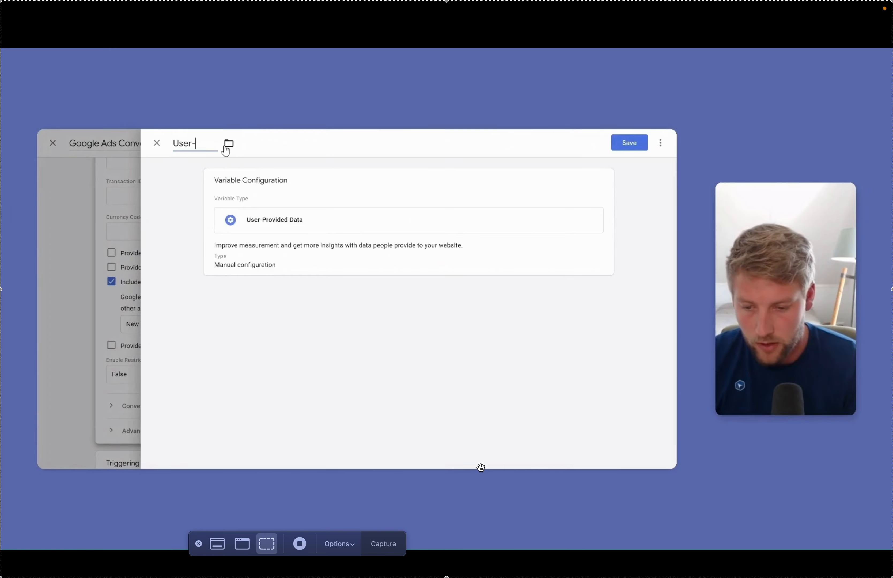
text(Provided Data)
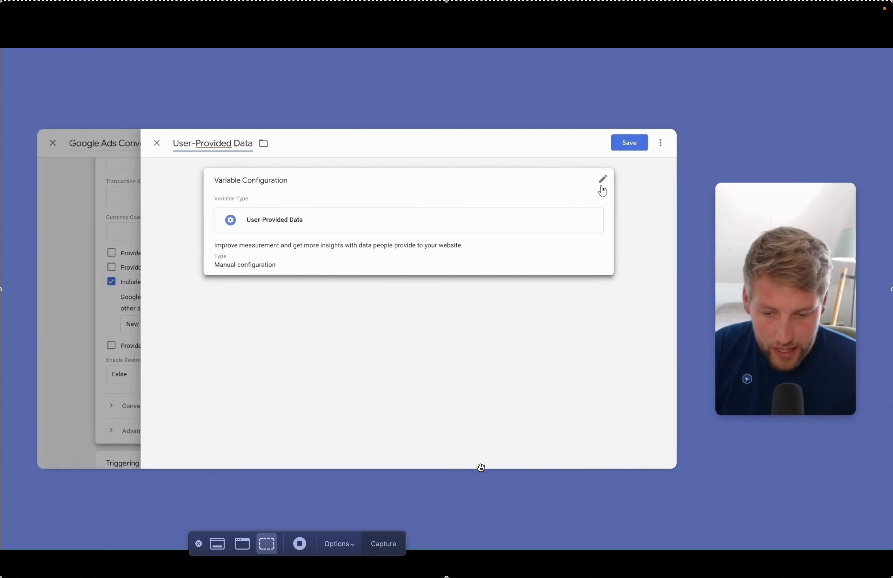
click(601, 188)
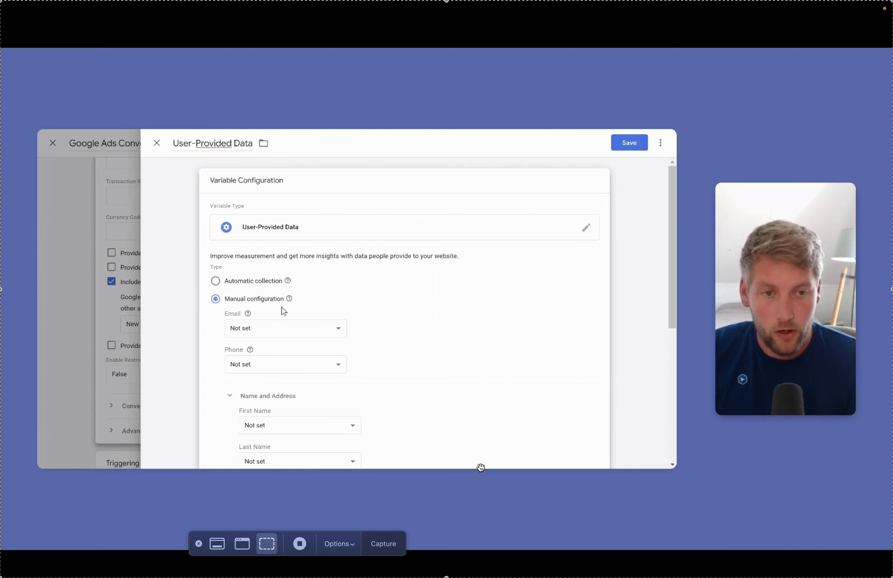
mouse_move(286, 306)
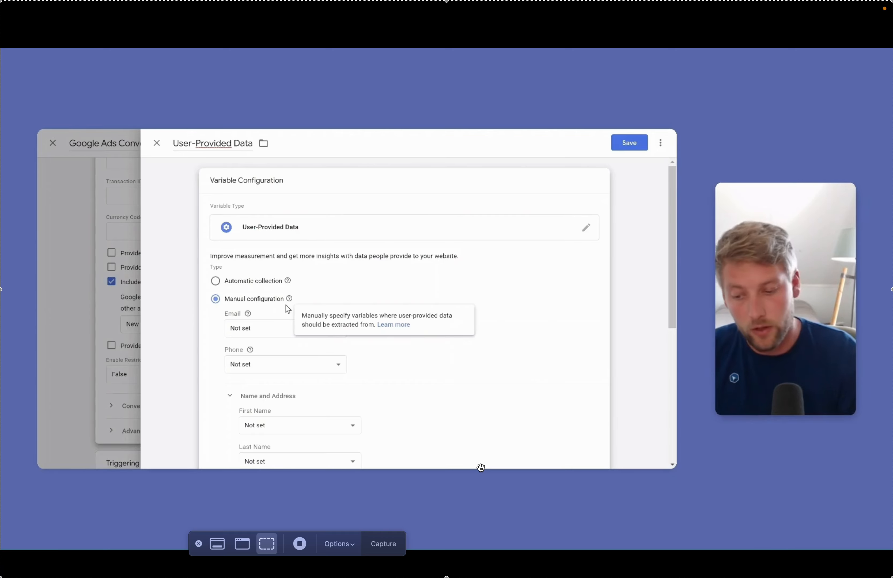
scroll(323, 287, down, 2)
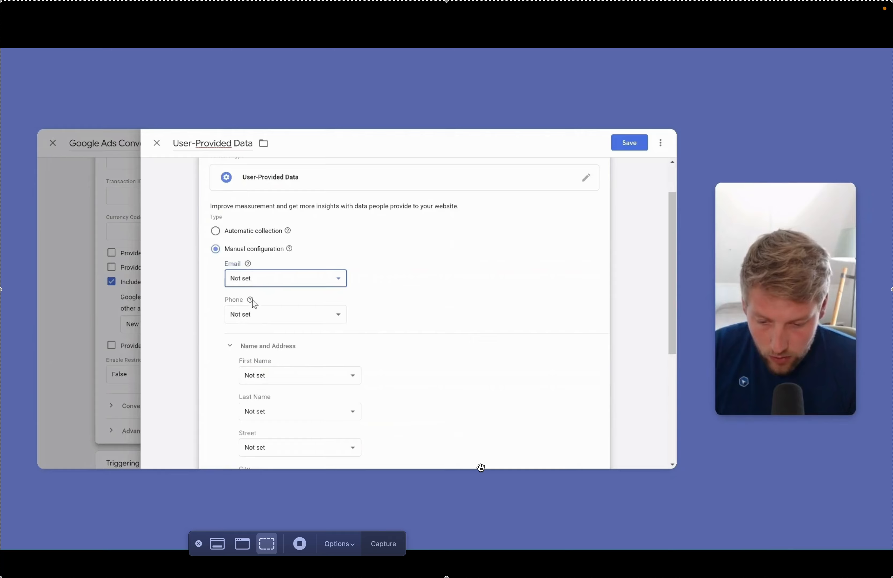
click(254, 346)
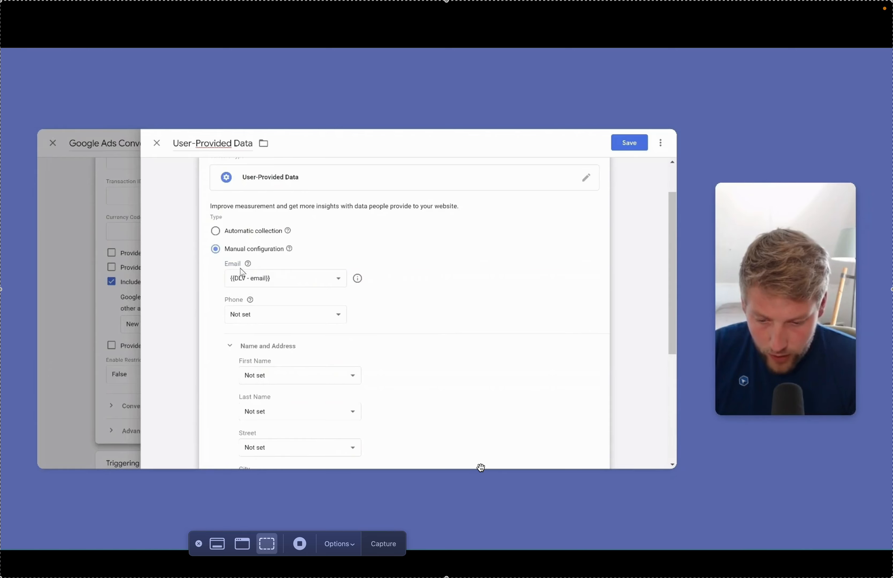
click(258, 316)
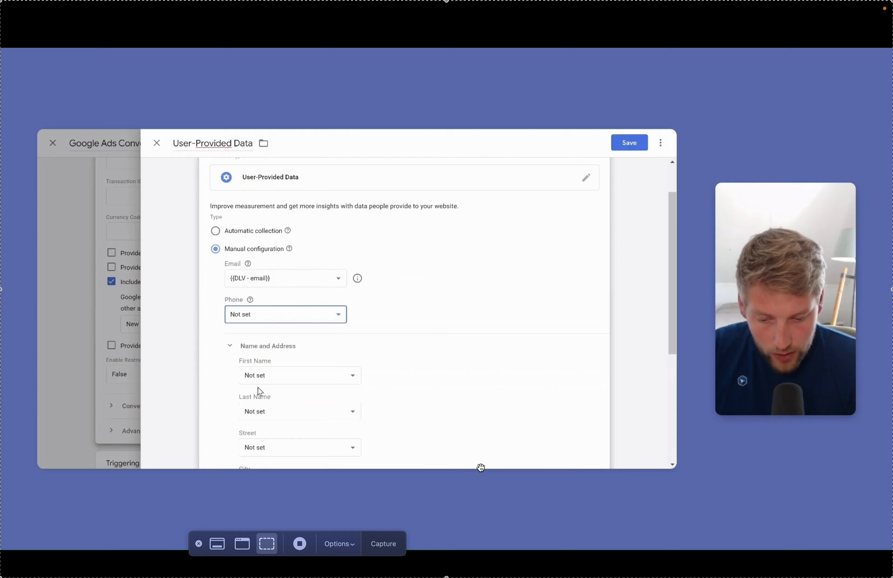
click(262, 395)
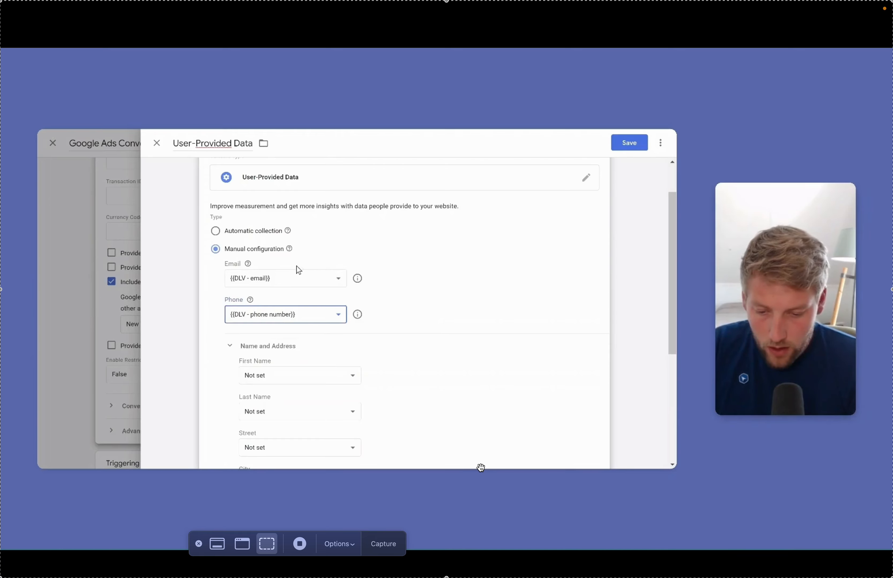
Collapse the unused Name and Address fields, save the variable, then save the Contact Form tag.
scroll(369, 336, down, 1)
scroll(369, 335, down, 1)
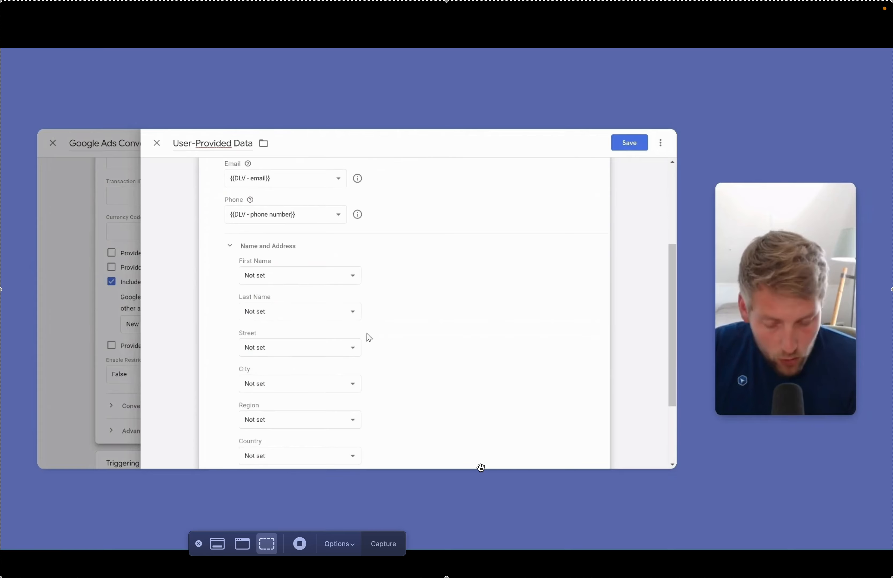
scroll(282, 268, down, 1)
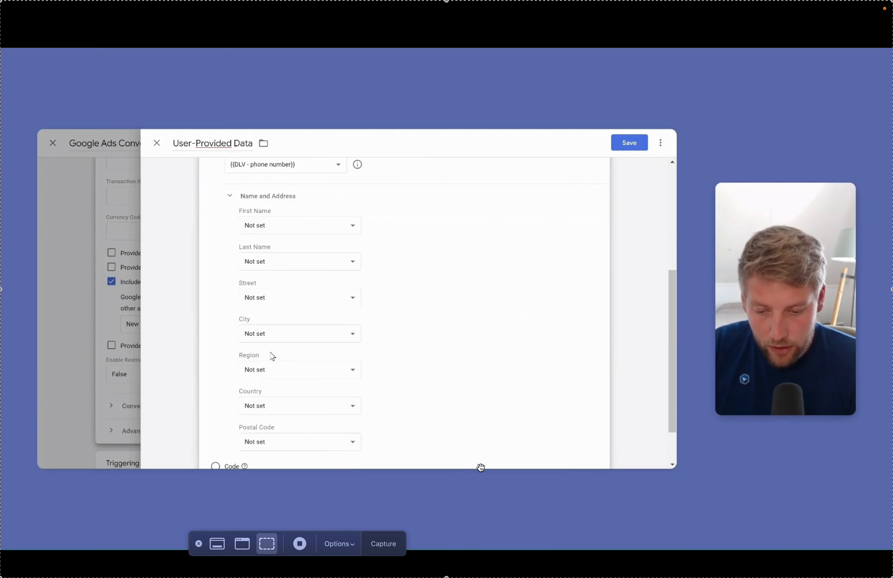
scroll(272, 379, down, 1)
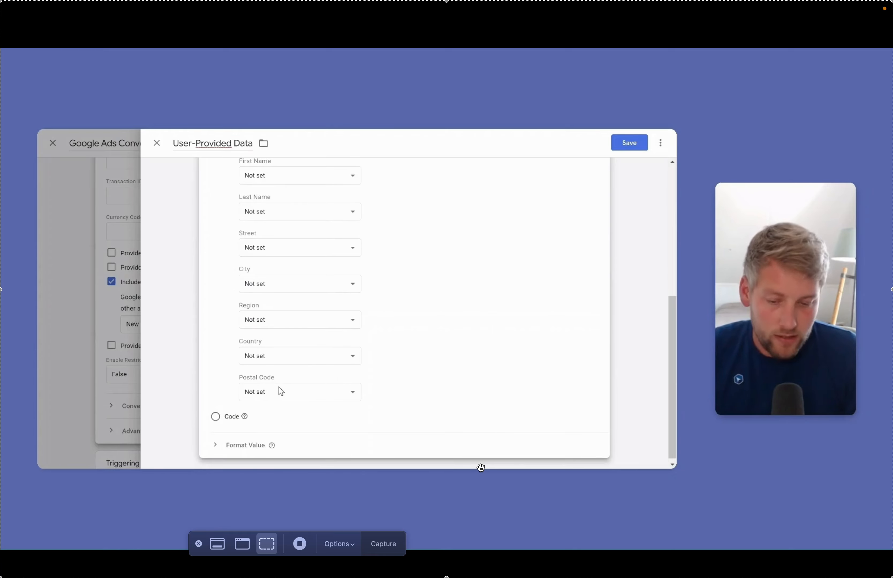
scroll(281, 391, up, 3)
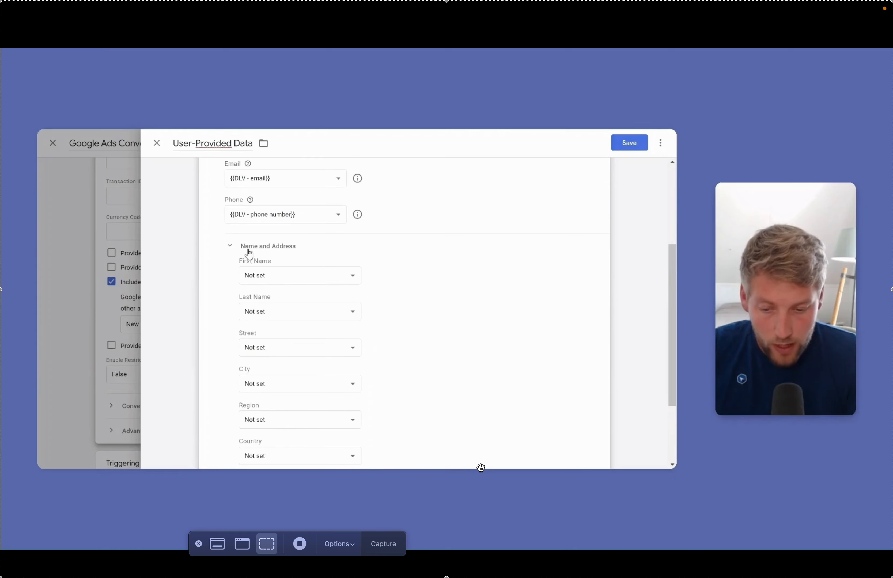
click(250, 247)
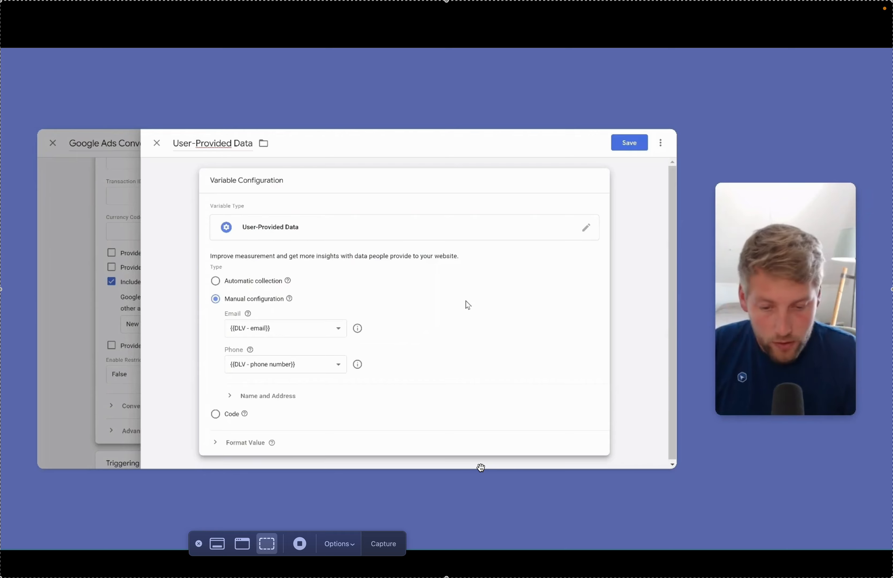
click(626, 149)
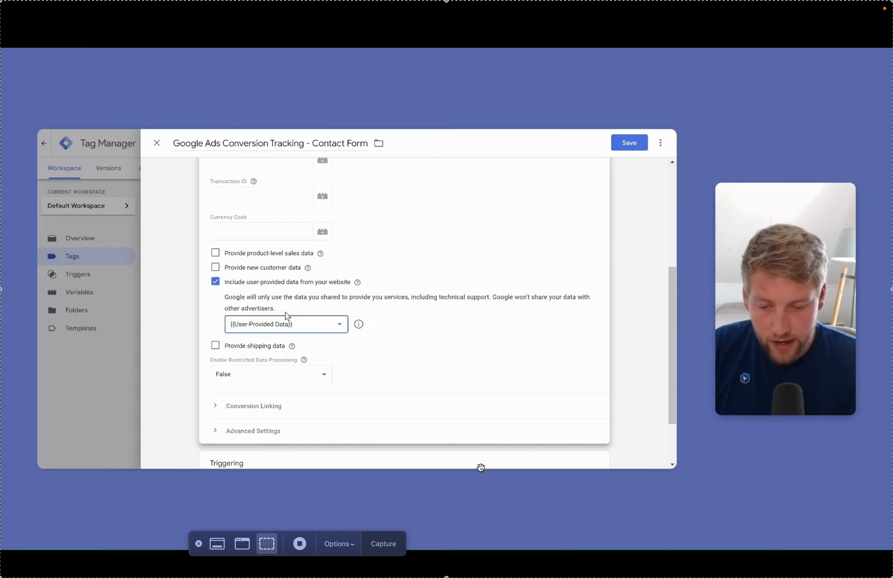
scroll(448, 341, down, 3)
scroll(520, 313, up, 15)
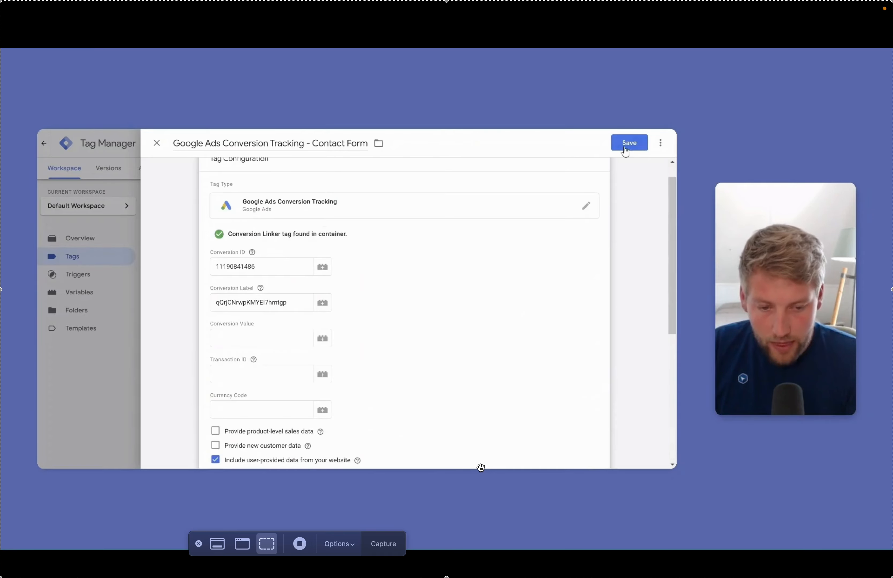
click(626, 146)
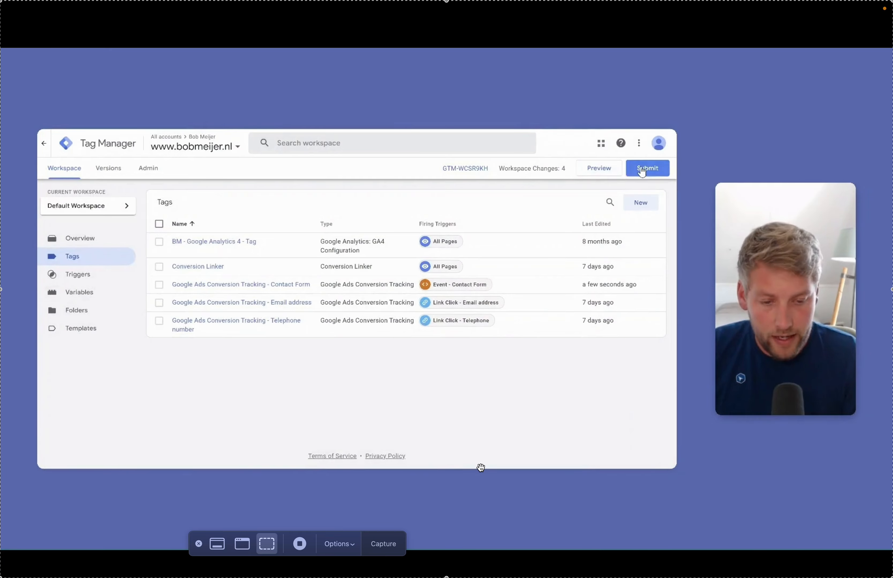
Publish the workspace as Version 10 without a description, then return to the website's thank-you page.
click(641, 169)
click(642, 144)
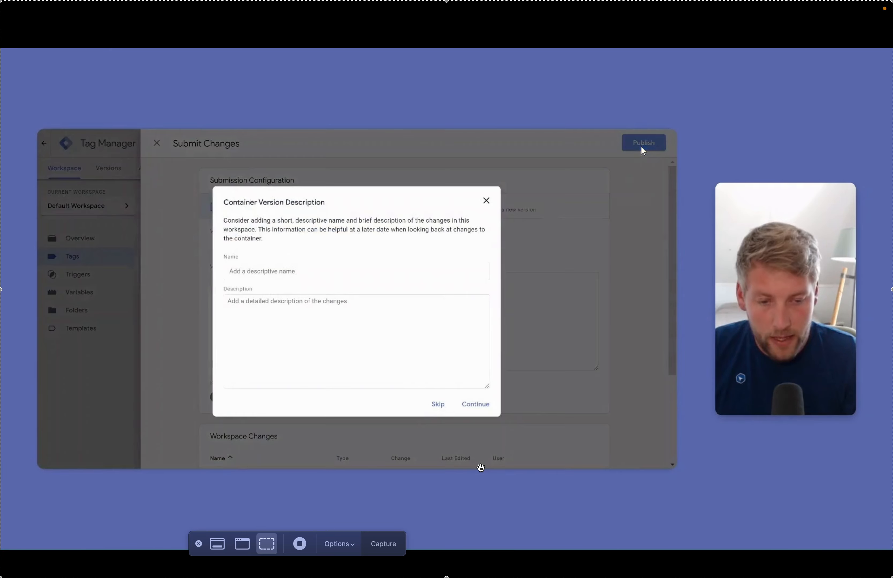
click(438, 404)
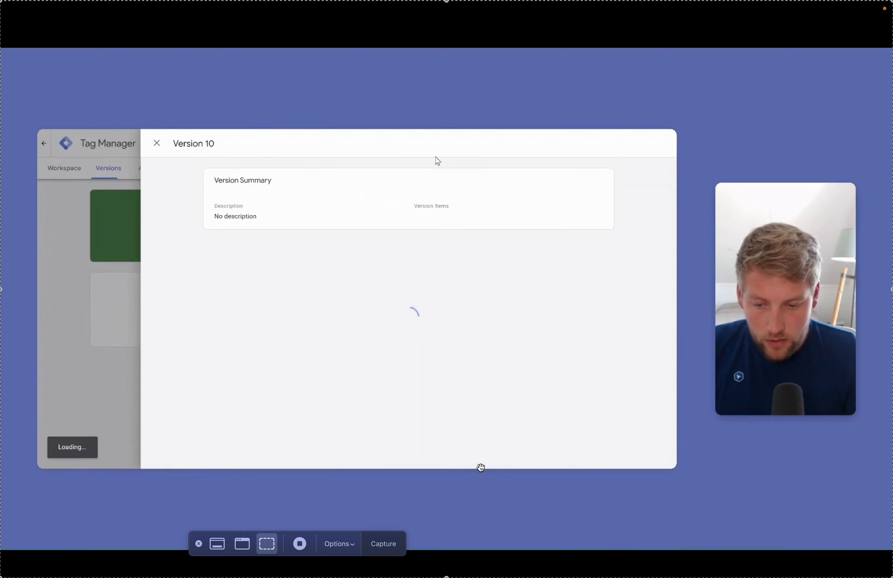
click(156, 141)
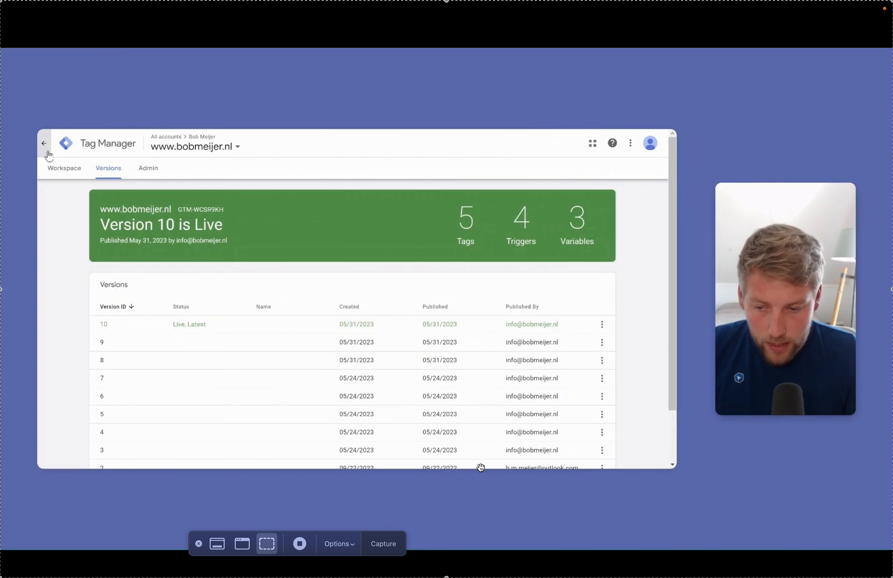
click(52, 169)
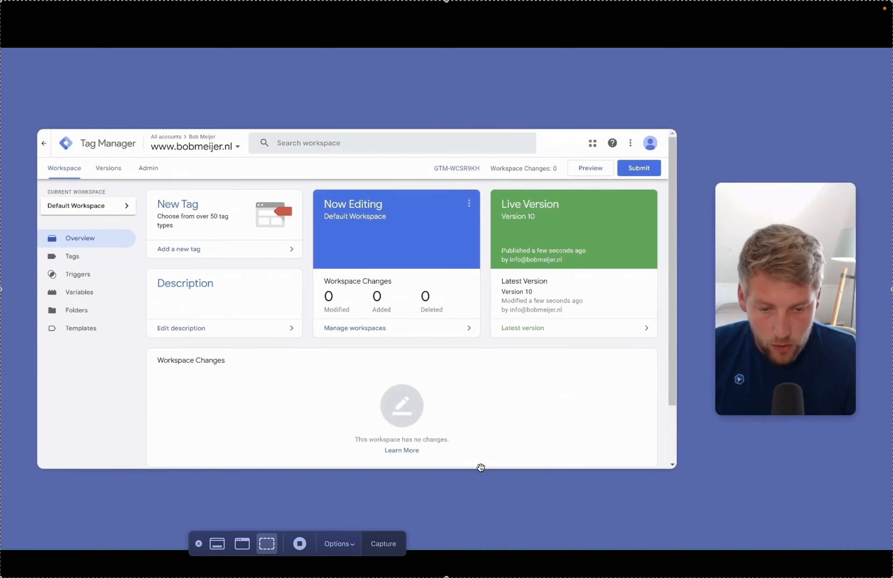
key(ctrl+Tab)
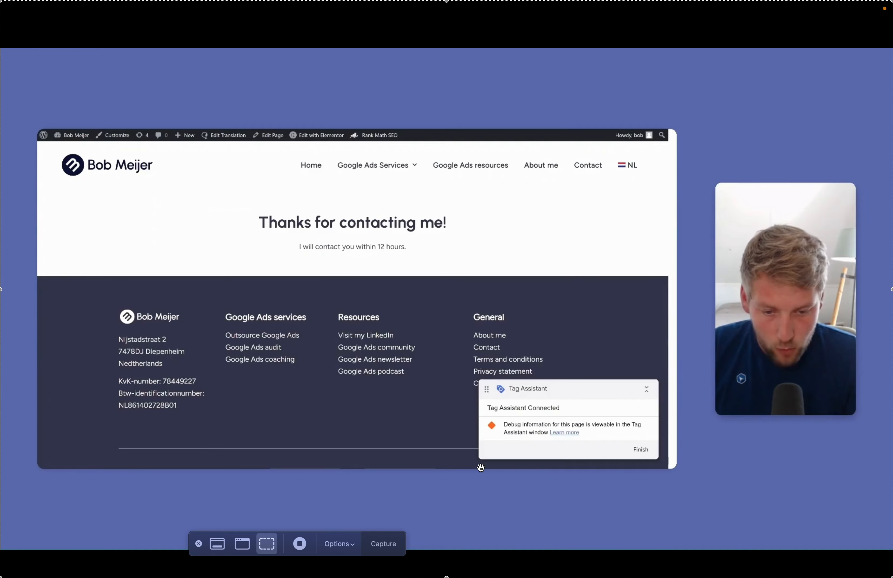
Close the disconnected debug session and start a new Tag Assistant preview on the bobmeijer.nl contact page.
key(ctrl+Tab)
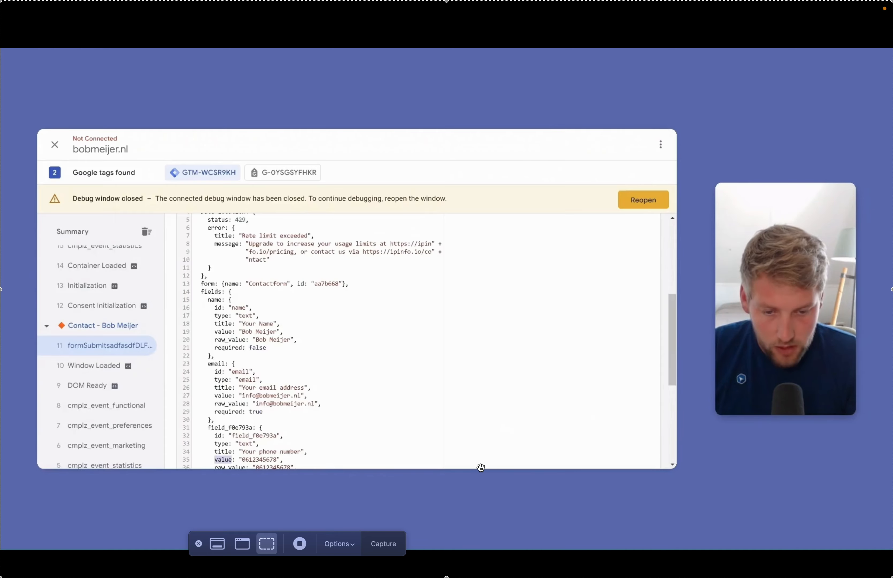
click(55, 144)
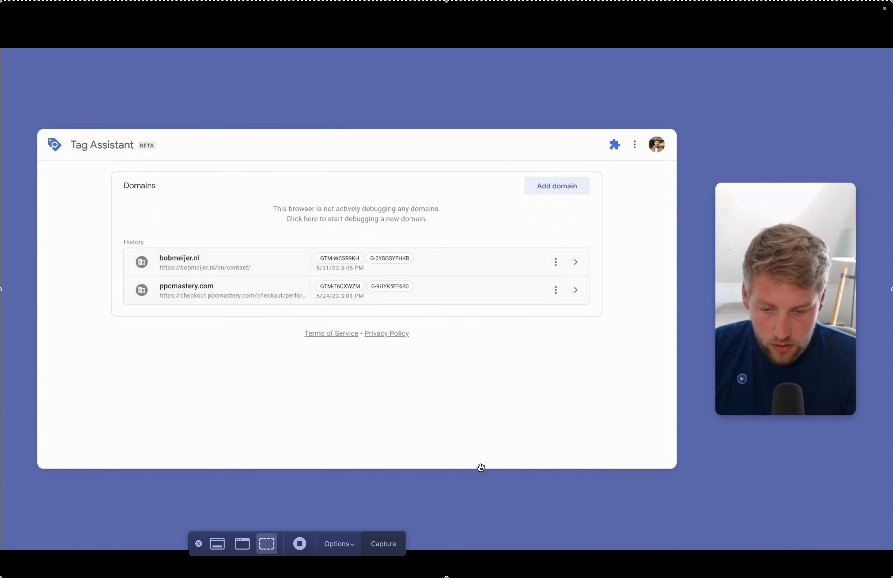
key(ctrl+Tab)
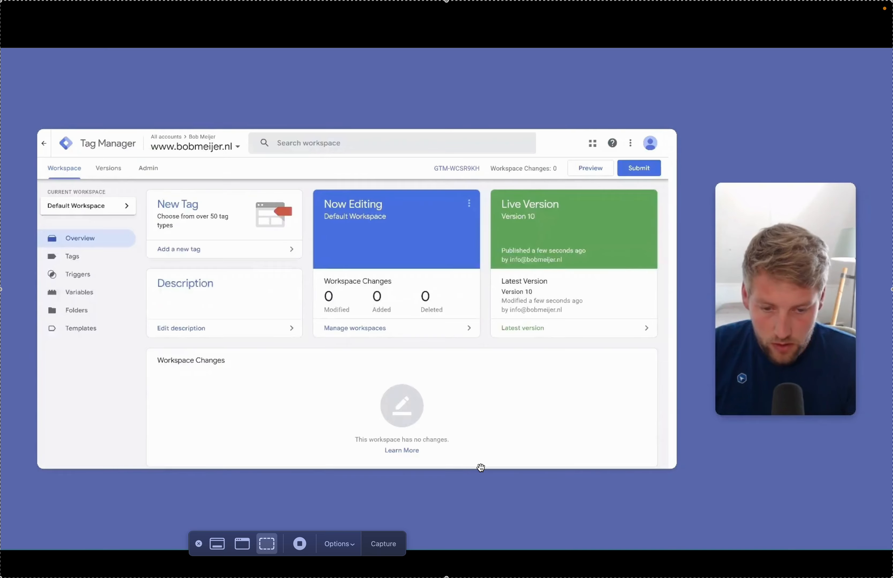
click(590, 169)
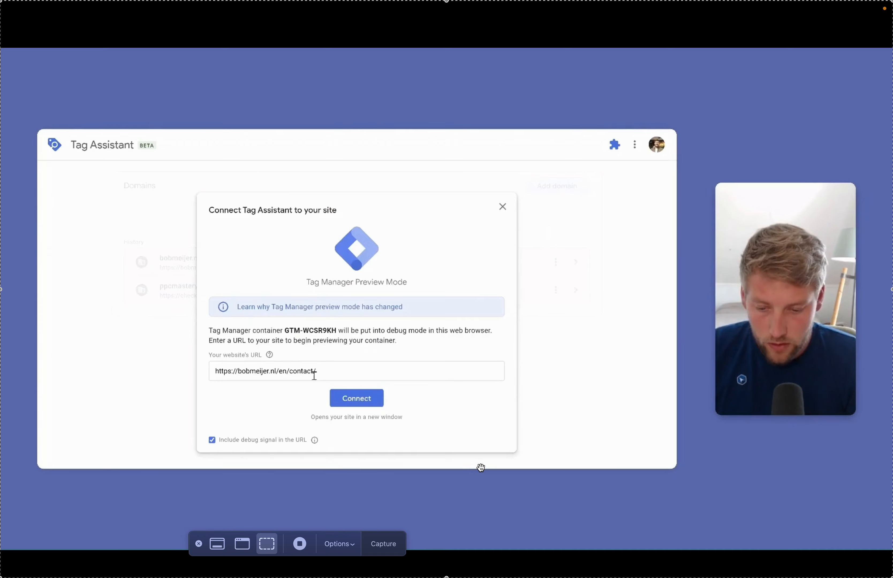
click(345, 399)
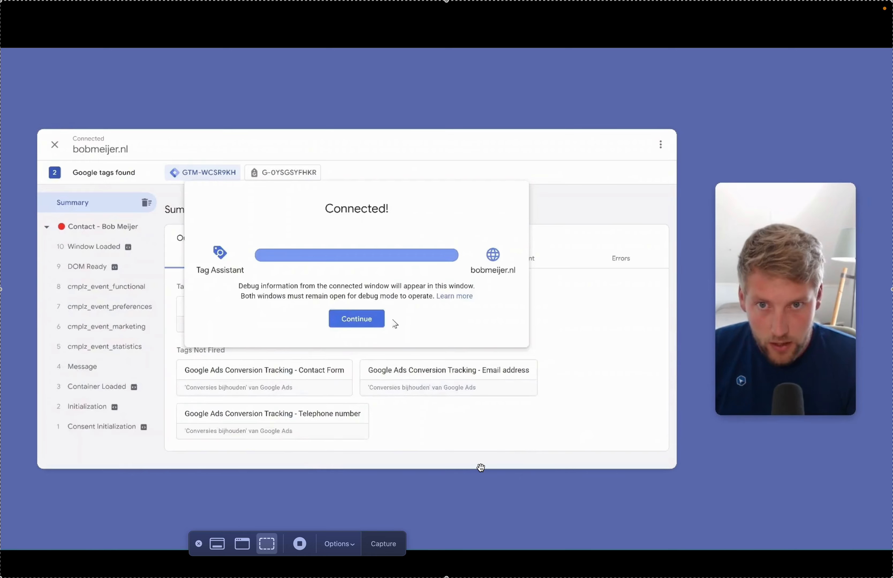
click(381, 320)
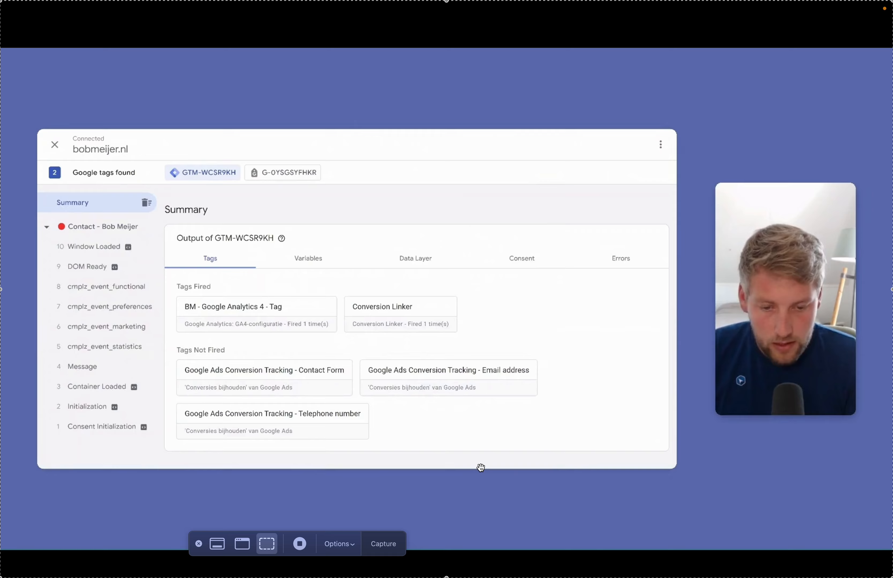
Fill in the contact form's name, email address and phone number fields.
click(512, 129)
click(539, 287)
text(Bob Meijer)
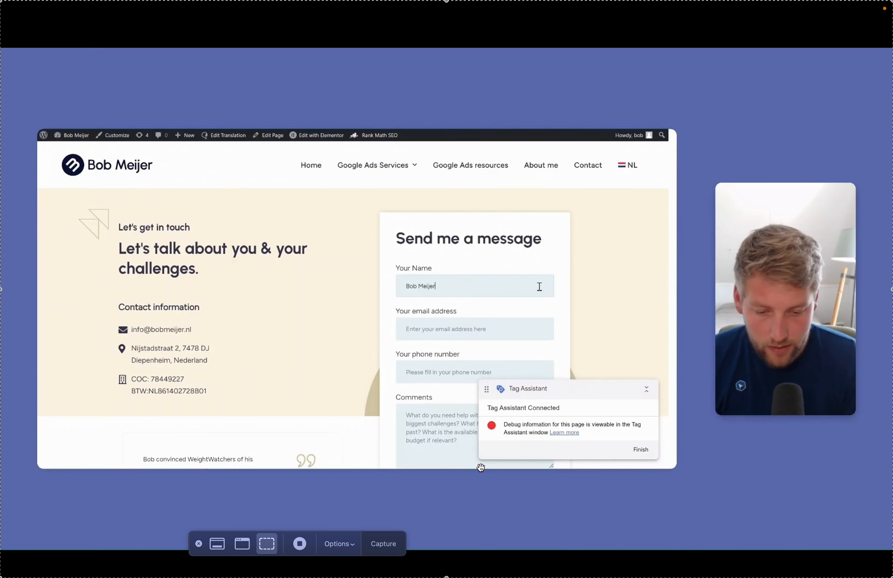
key(Tab)
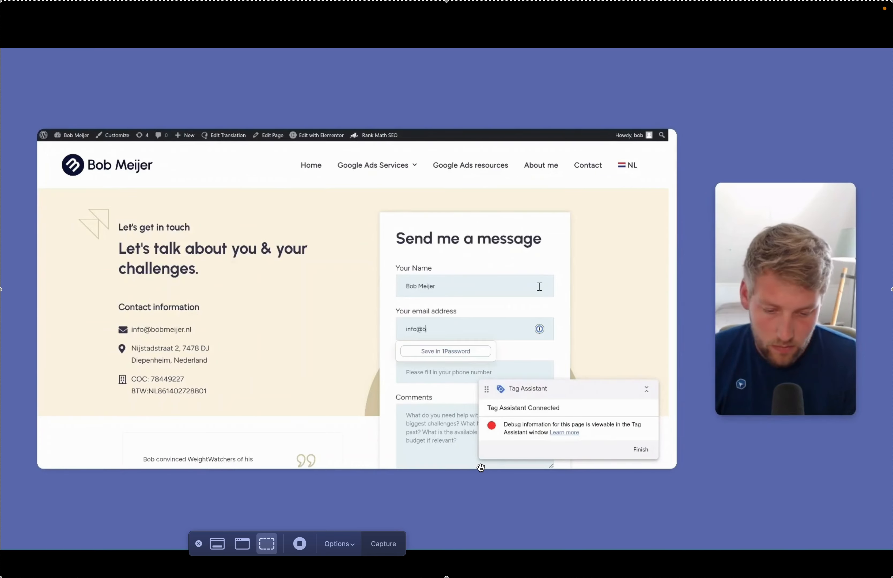
key(Tab)
text(0)
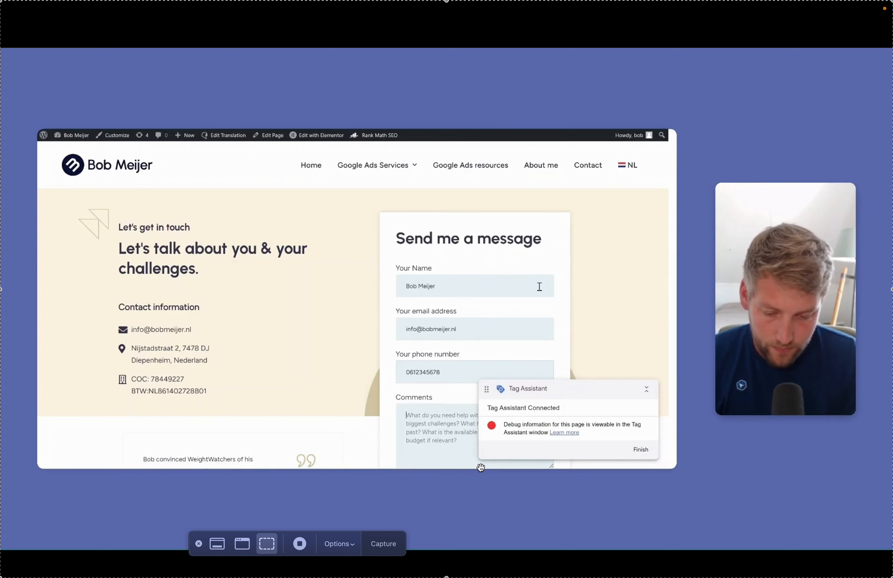
text(test)
Submit the contact form and return to the Tag Assistant summary.
scroll(539, 286, down, 3)
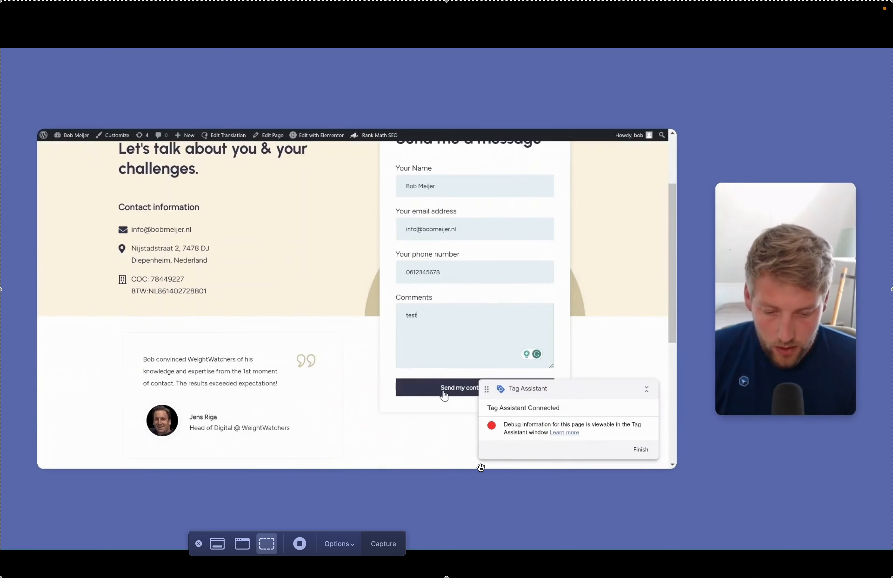
click(442, 389)
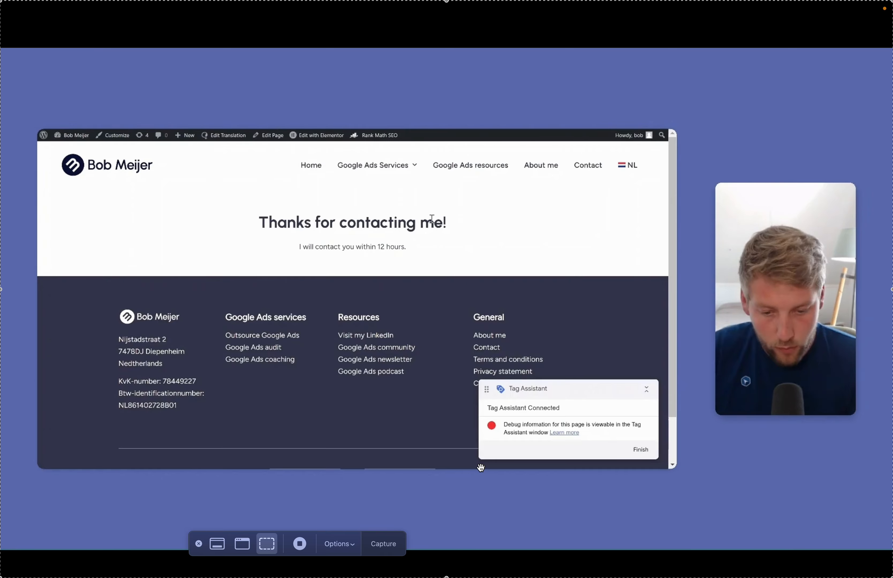
key(ctrl+Tab)
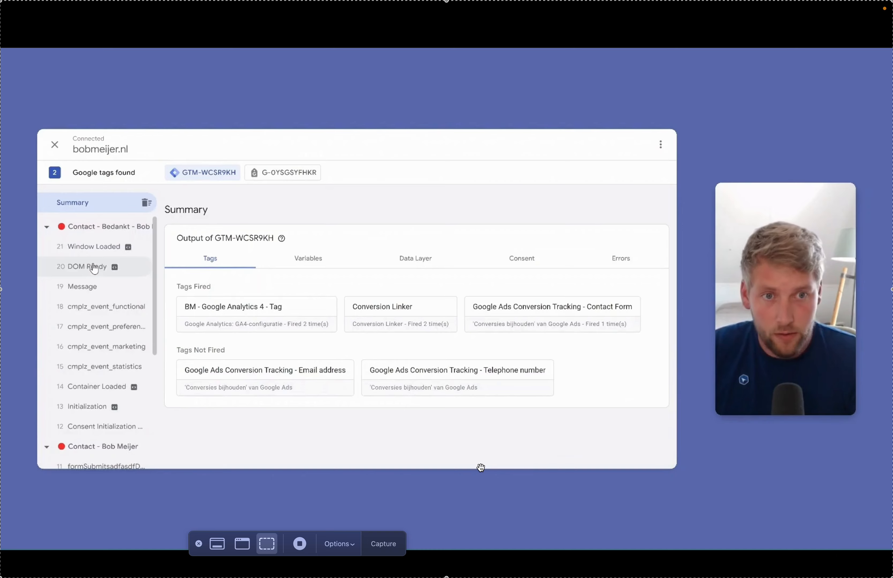
Inspect event 11 formSubmitsadfasdfDLFSE's Data Layer for the submitted email and phone, then view its Variables.
scroll(96, 268, down, 5)
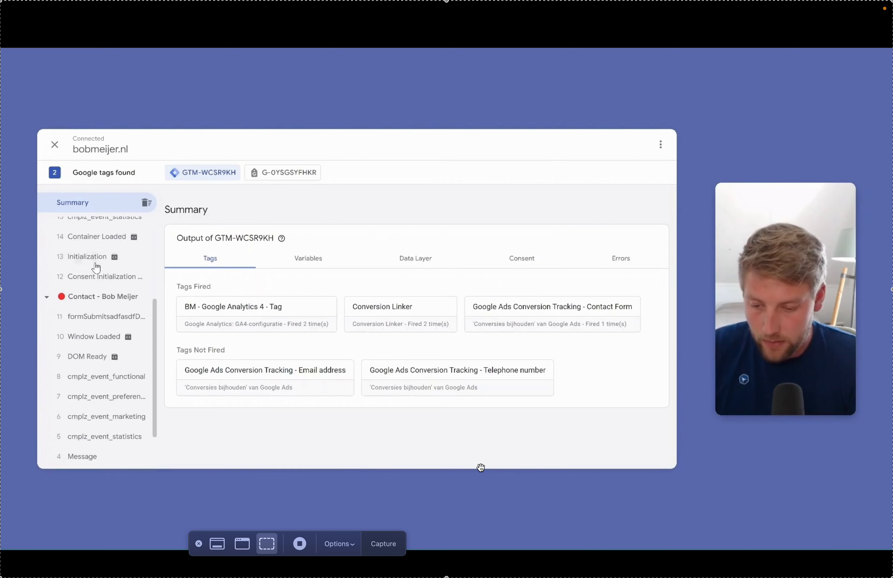
click(95, 325)
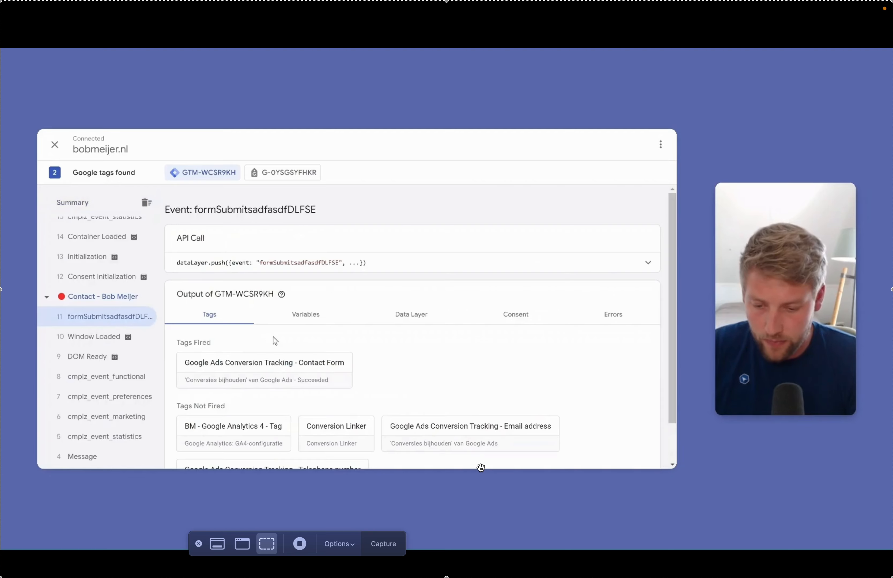
click(409, 315)
scroll(413, 323, down, 3)
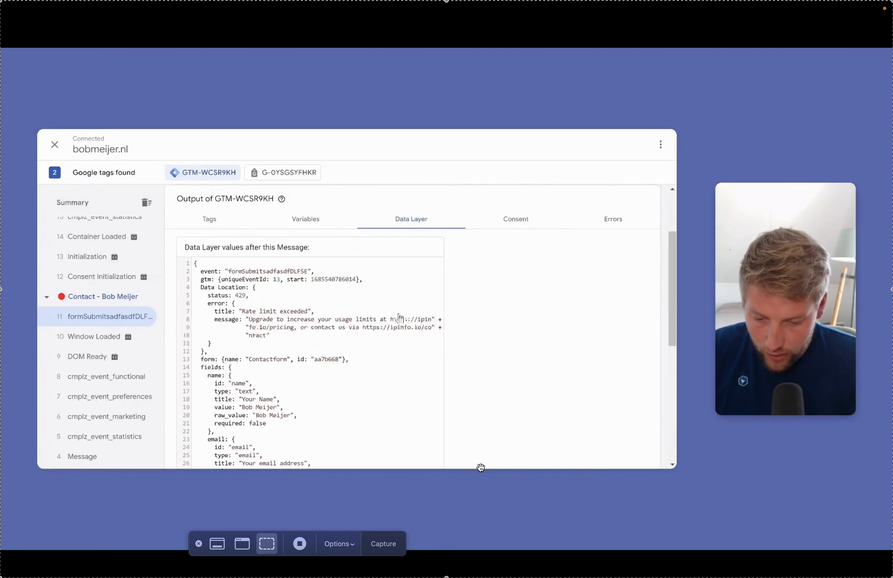
scroll(373, 251, down, 2)
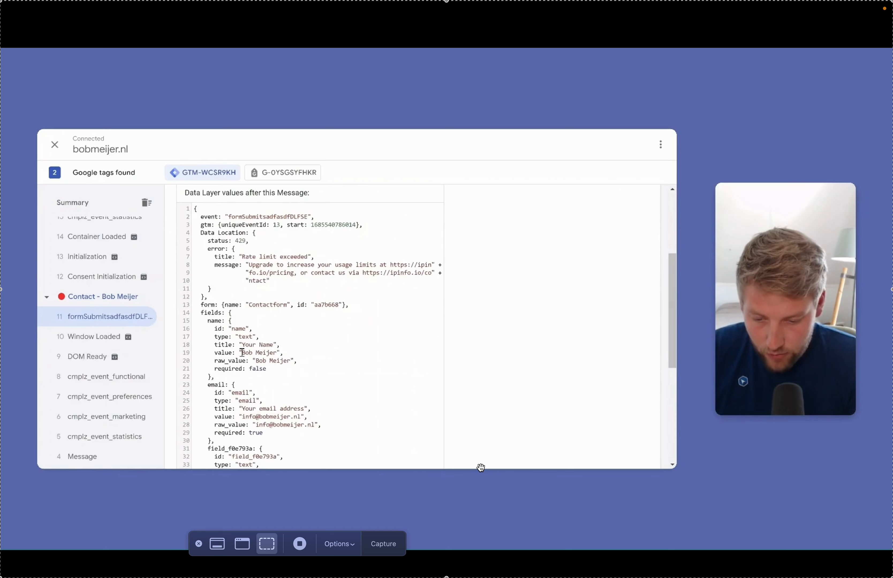
scroll(243, 353, down, 2)
drag(243, 366, 297, 367)
double_click(263, 430)
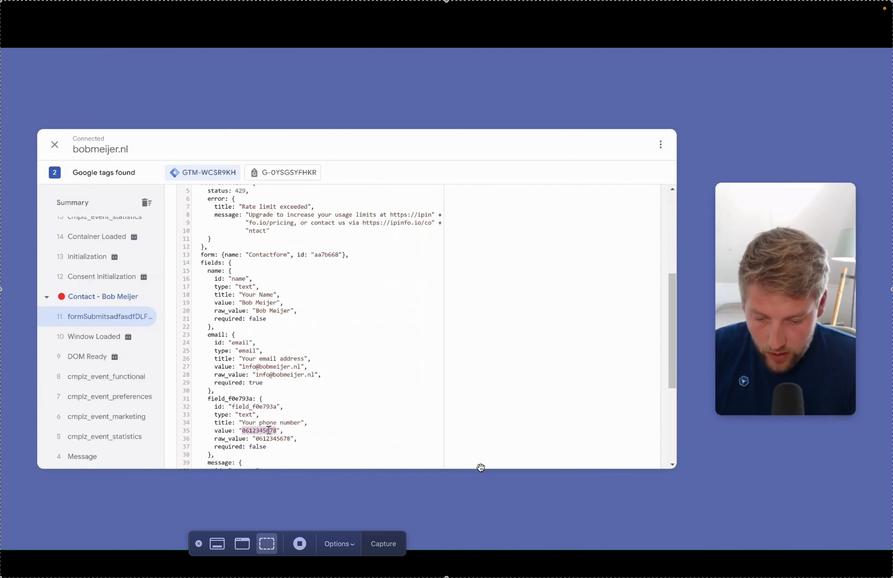
scroll(355, 321, up, 10)
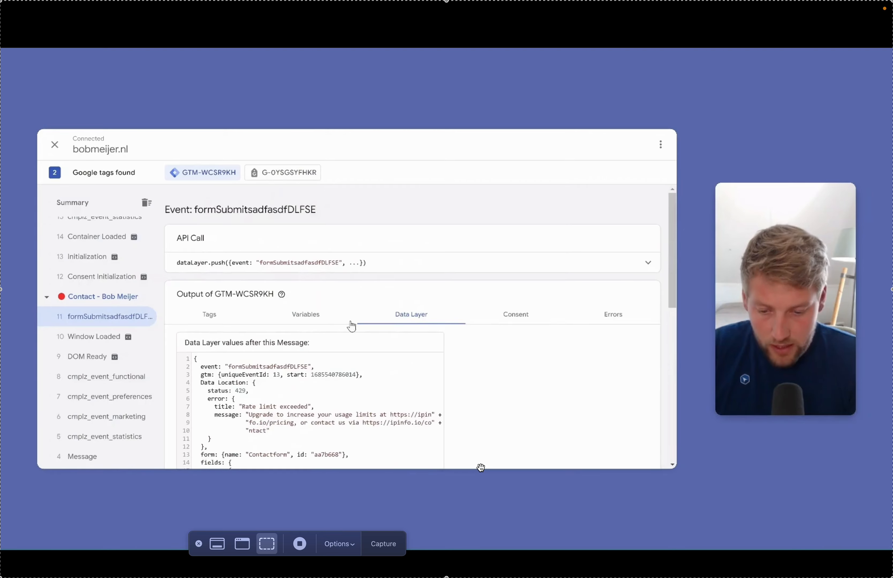
click(310, 319)
Check that DLV - email and DLV - phone number hold the submitted values, then return to Tags.
scroll(394, 357, down, 3)
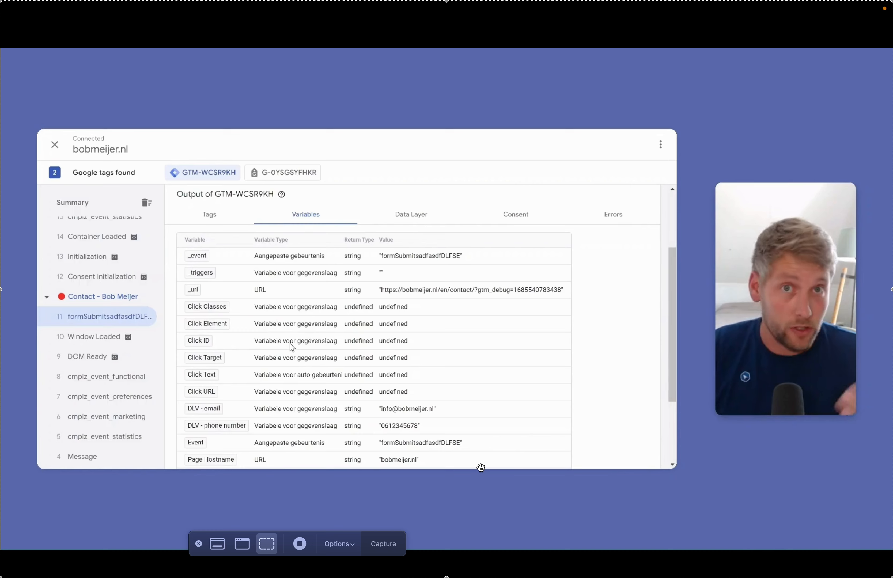
scroll(292, 347, down, 2)
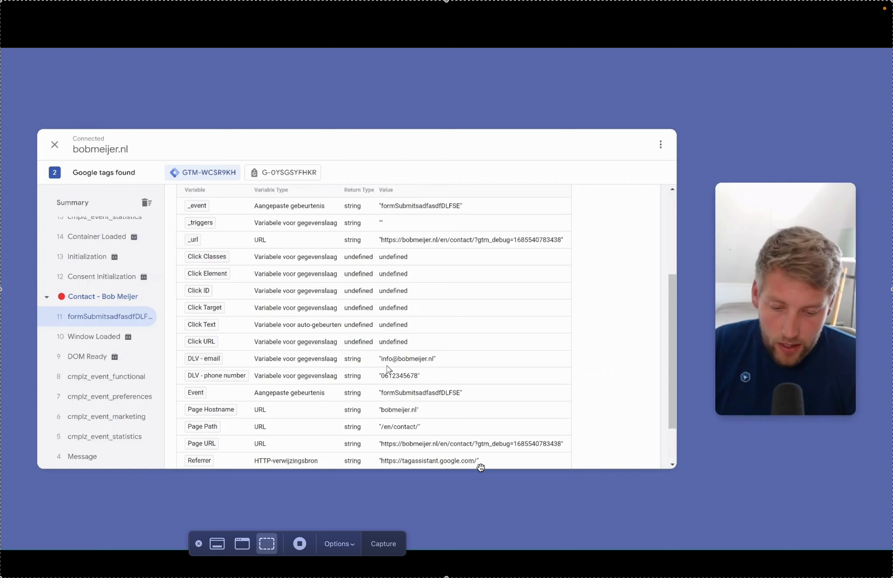
drag(381, 361, 433, 360)
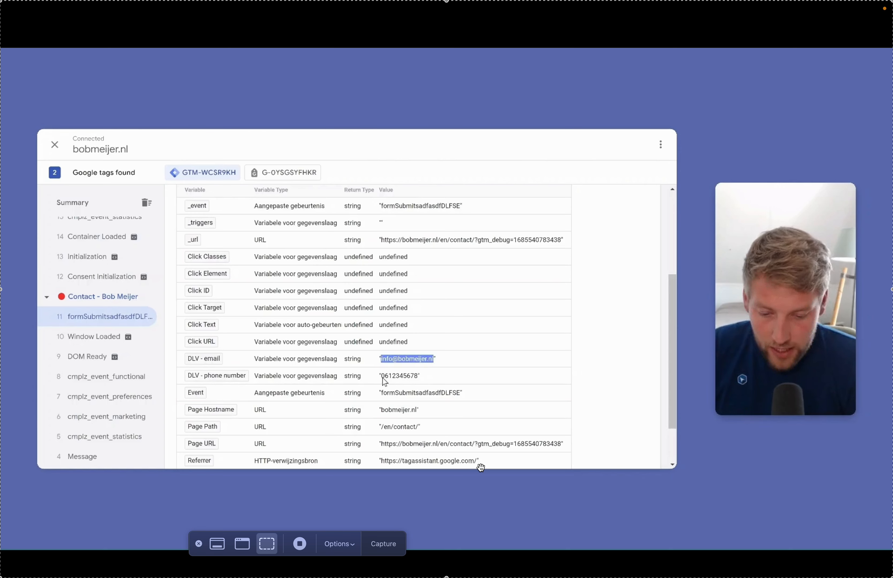
drag(381, 376, 417, 378)
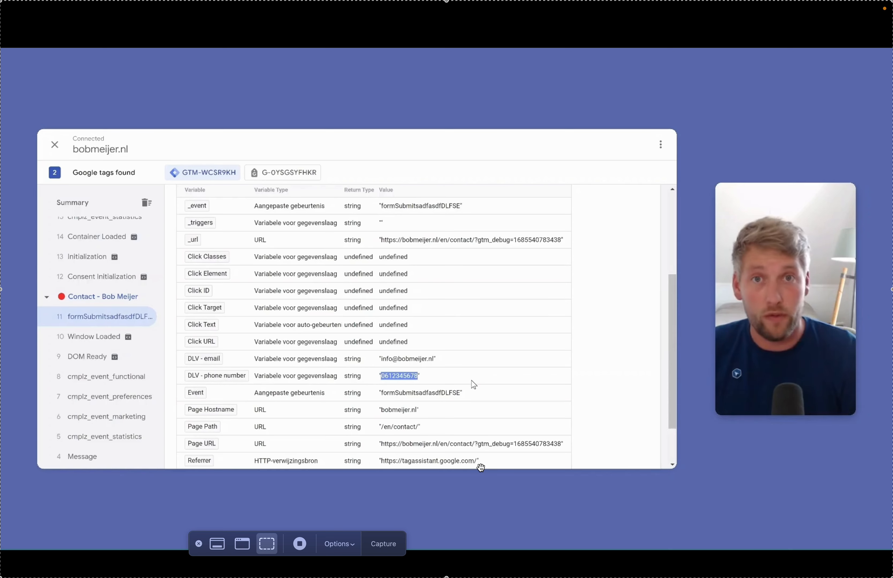
scroll(360, 234, up, 3)
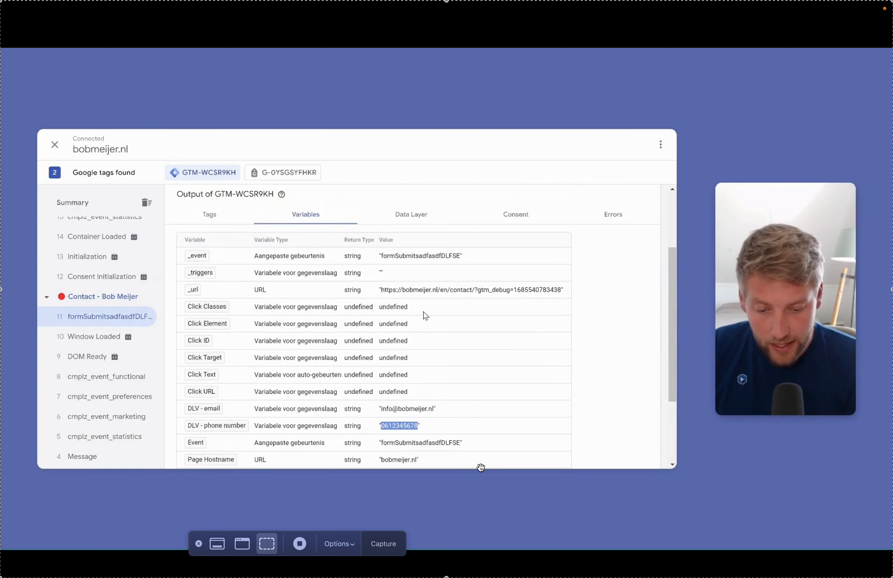
scroll(426, 317, down, 3)
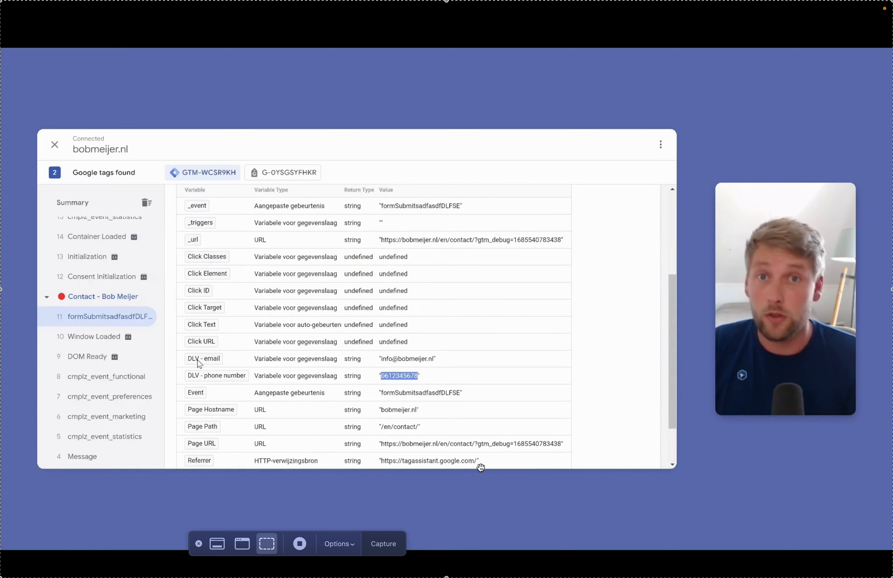
scroll(267, 355, up, 5)
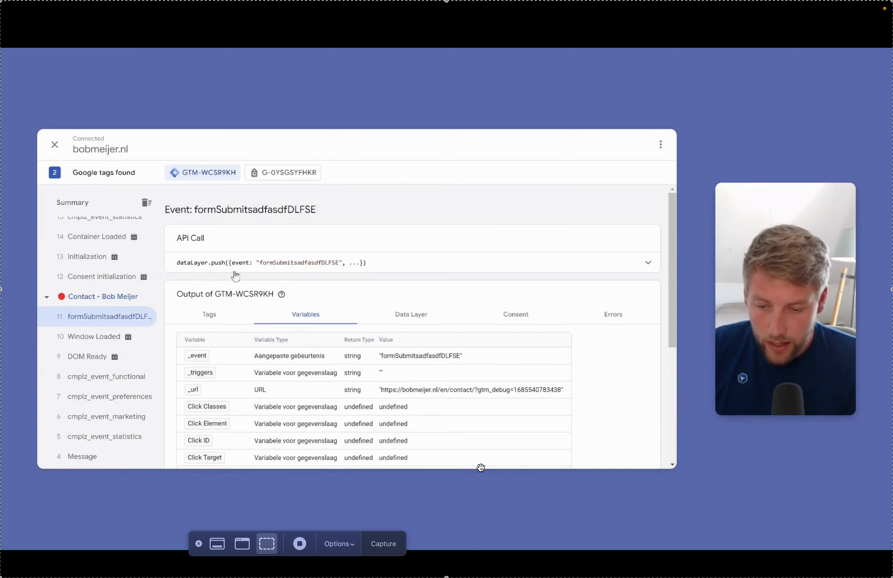
click(207, 315)
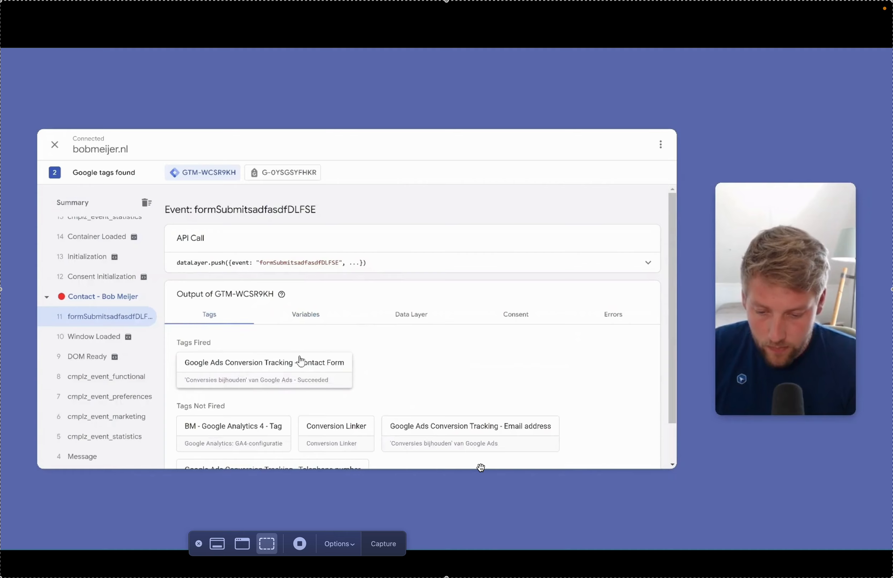
Expand the Google Ads Conversion Tracking - Contact Form tag and confirm cssProvidedEnhancedConversionValue contains email and phone_number.
click(272, 370)
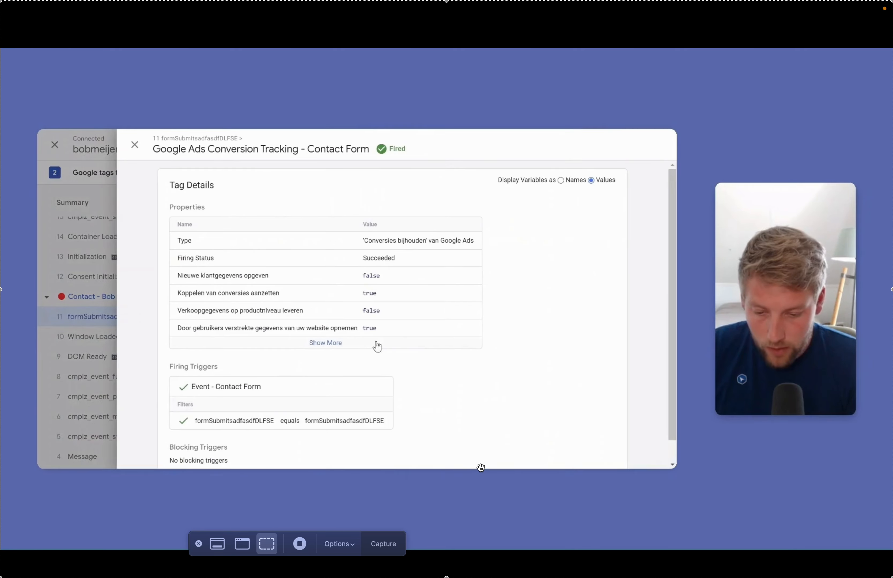
click(329, 344)
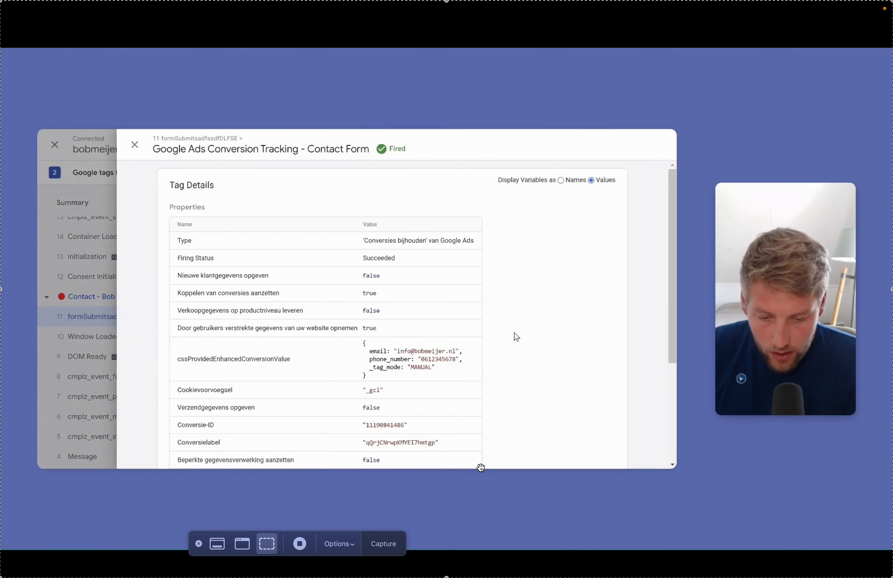
scroll(339, 229, down, 2)
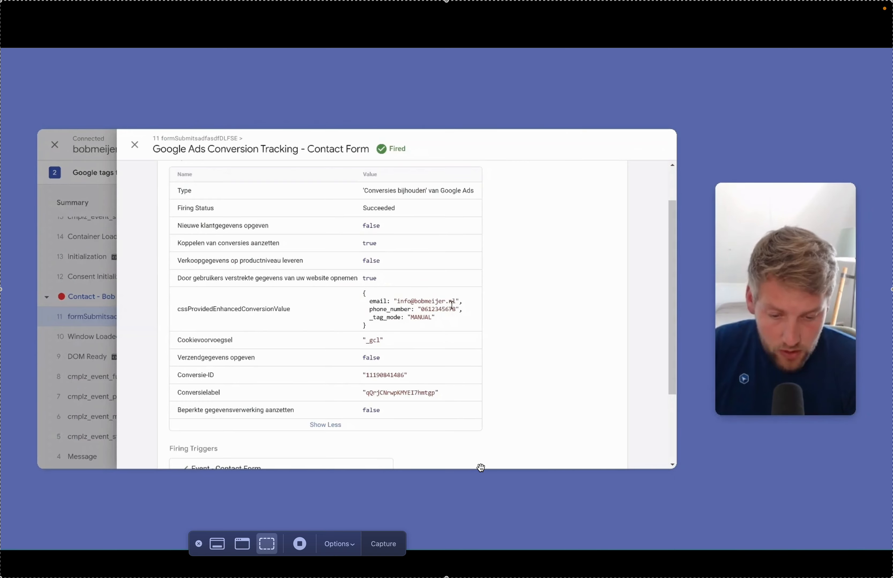
drag(462, 308, 366, 303)
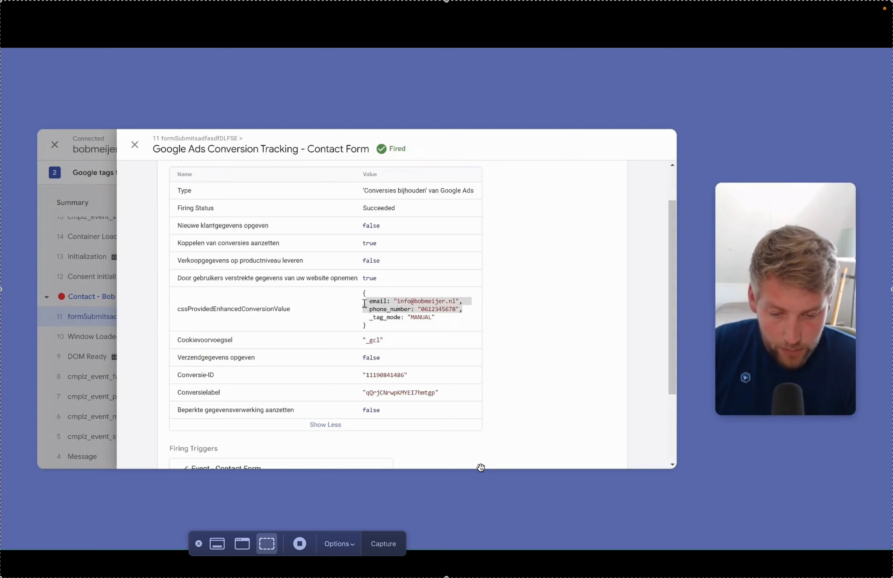
click(413, 302)
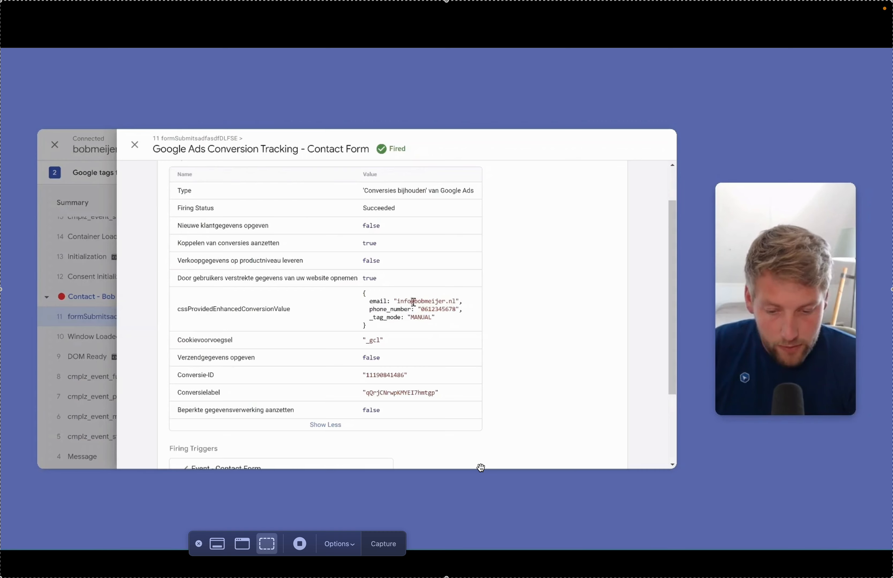
double_click(441, 310)
scroll(443, 312, up, 3)
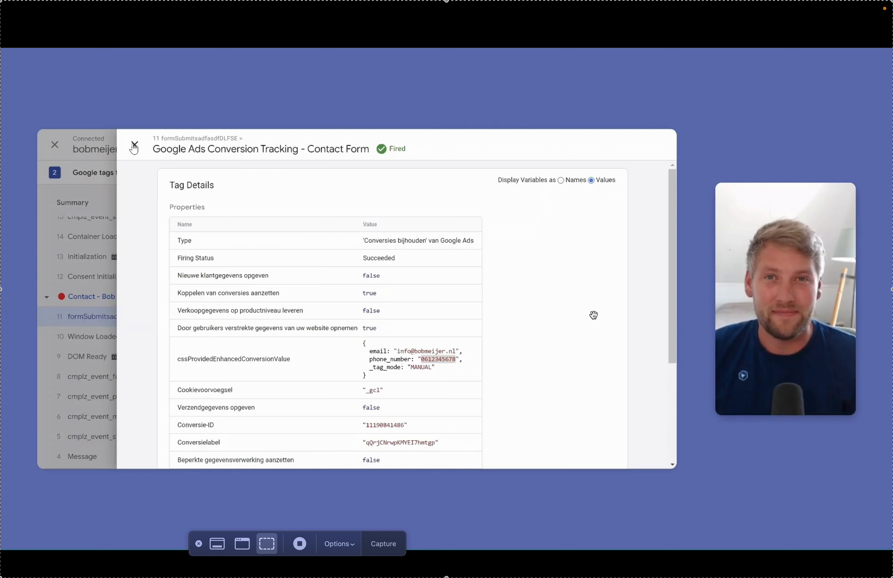
key(Escape)
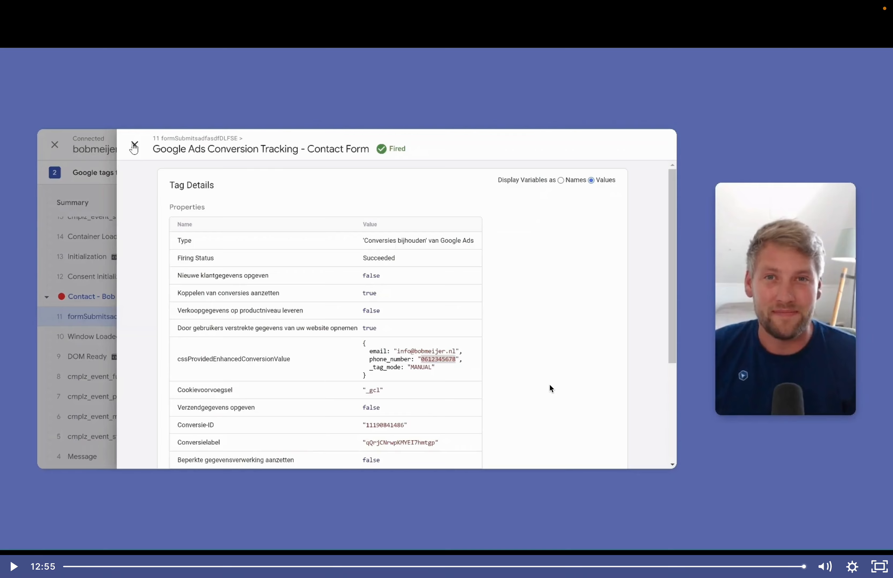